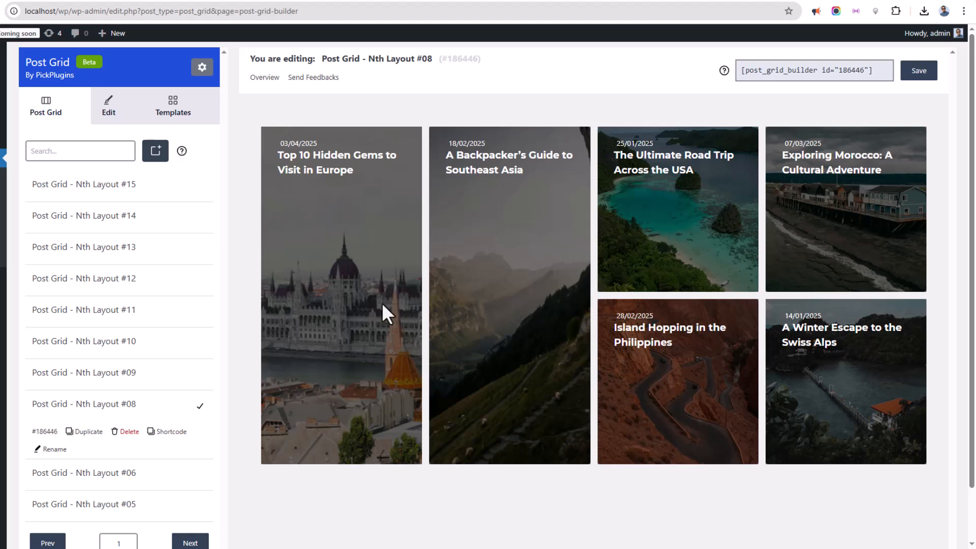
Step: Preview the Post Grid - Nth Layout #15, #14, #13, #12 and #11 grids one after another
{"action": "left_click", "coordinate": [122, 186]}
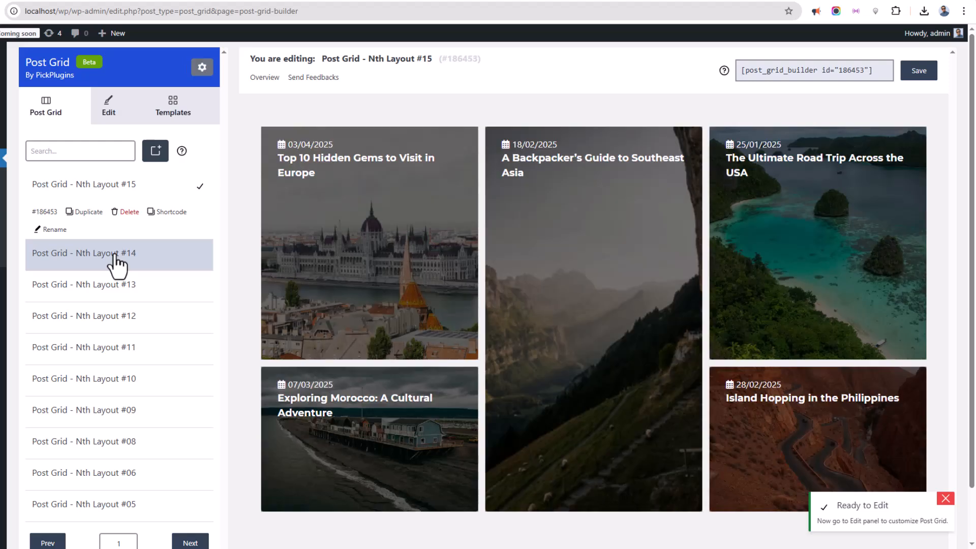
{"action": "left_click", "coordinate": [114, 254]}
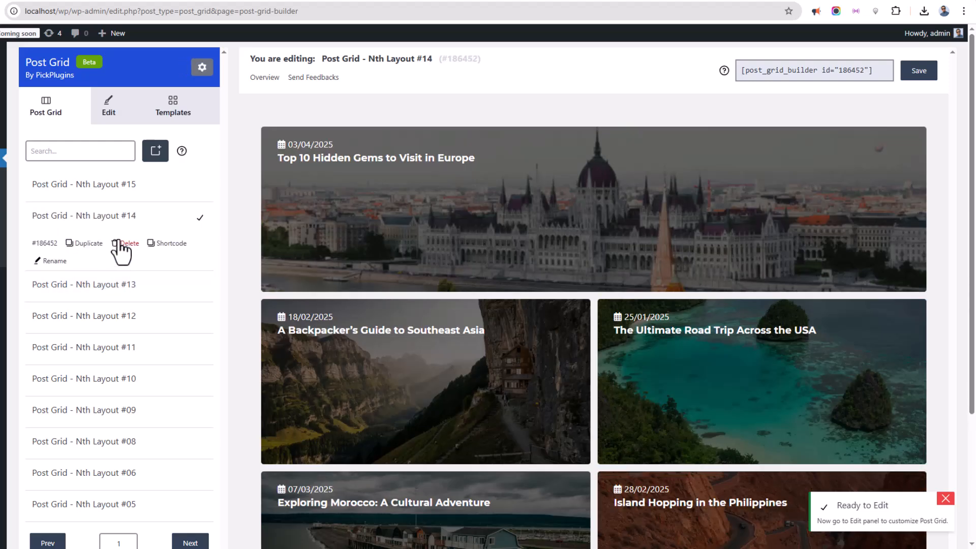
{"action": "left_click", "coordinate": [128, 287]}
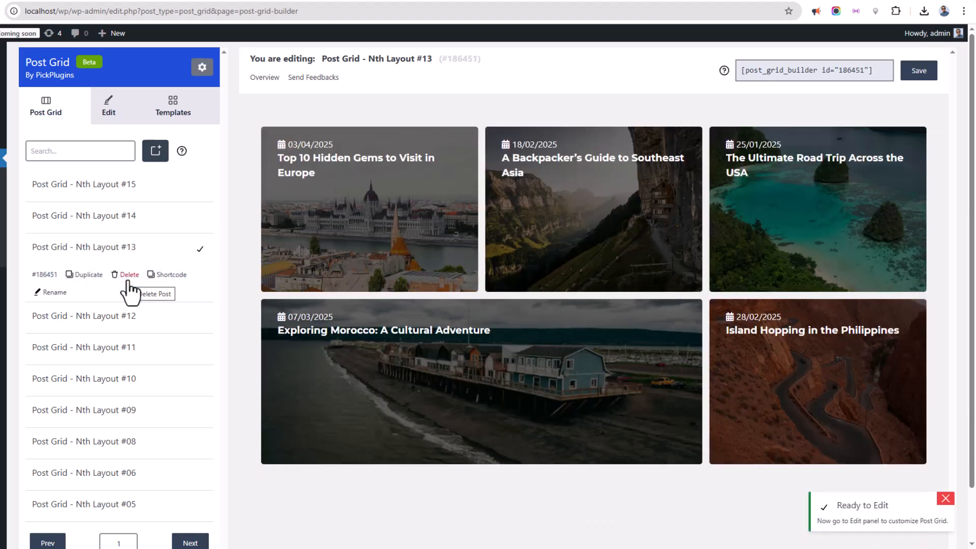
{"action": "left_click", "coordinate": [125, 327]}
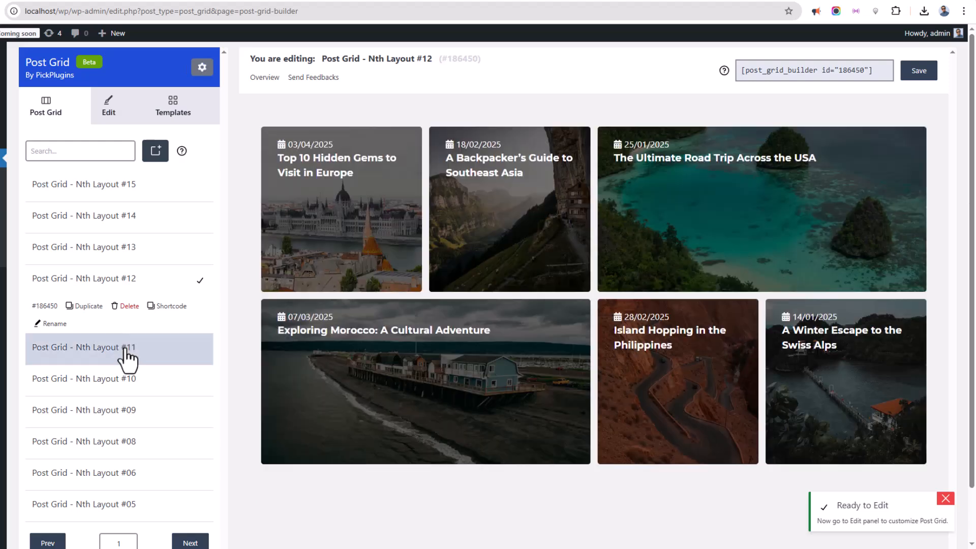
{"action": "left_click", "coordinate": [127, 351]}
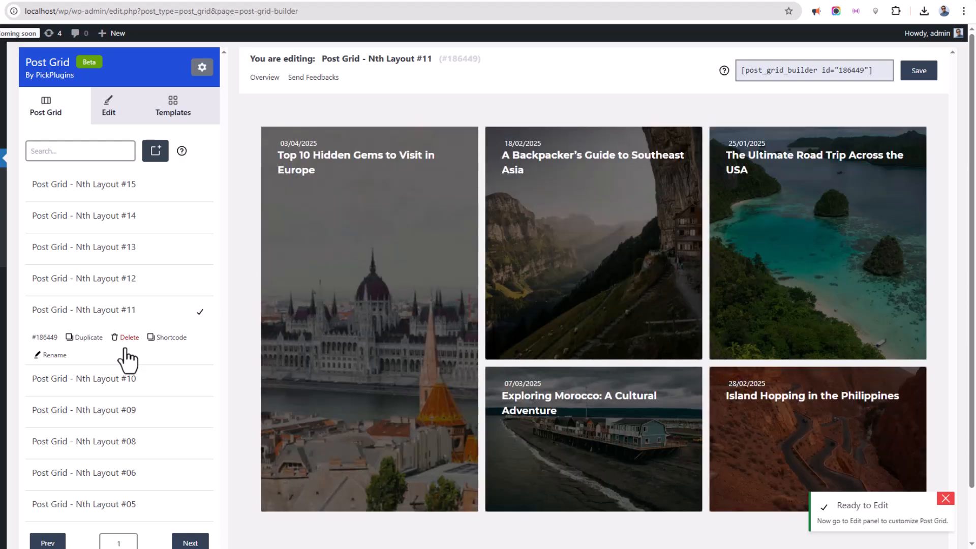
Step: Open Post Grid - Nth Layout #15 for editing and show its N'th Item CSS rules
{"action": "left_click", "coordinate": [109, 175]}
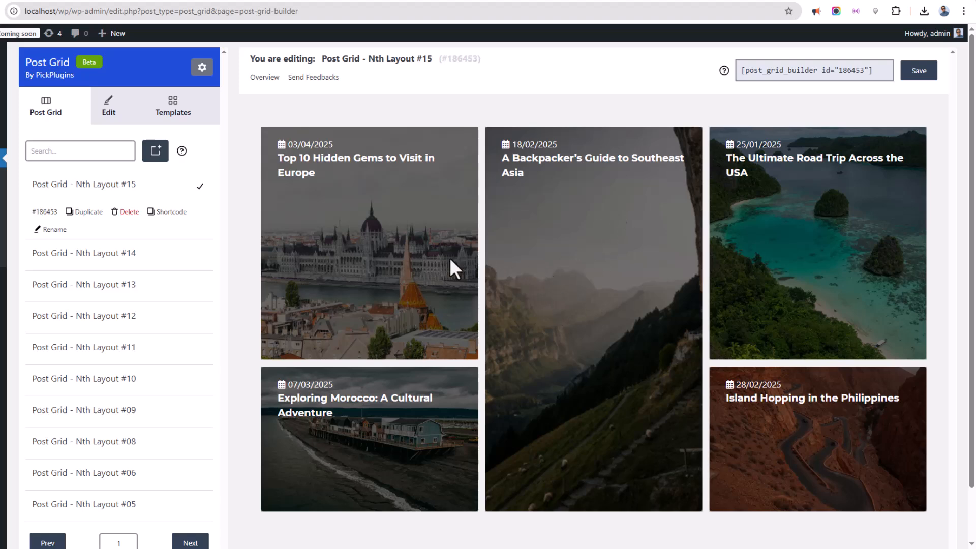
{"action": "left_click", "coordinate": [108, 110]}
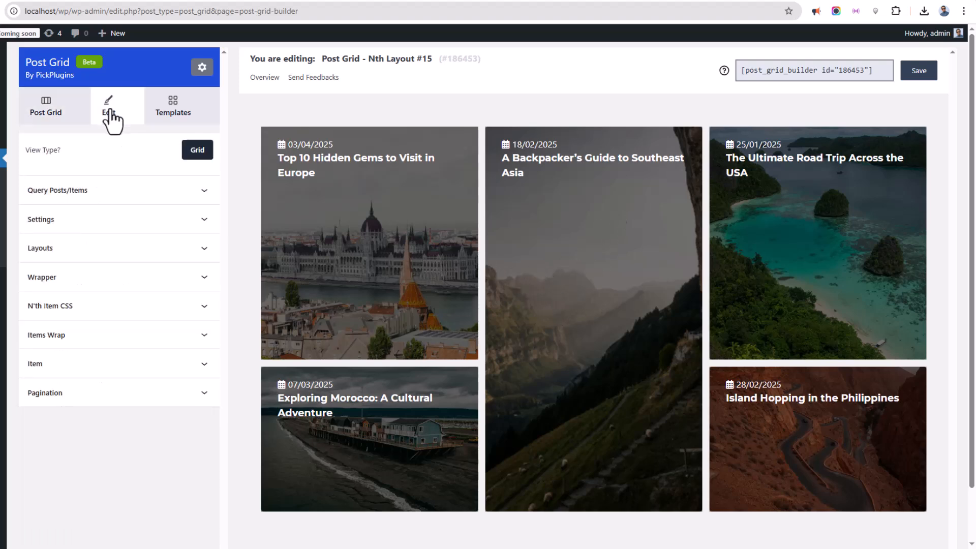
{"action": "left_click", "coordinate": [76, 307]}
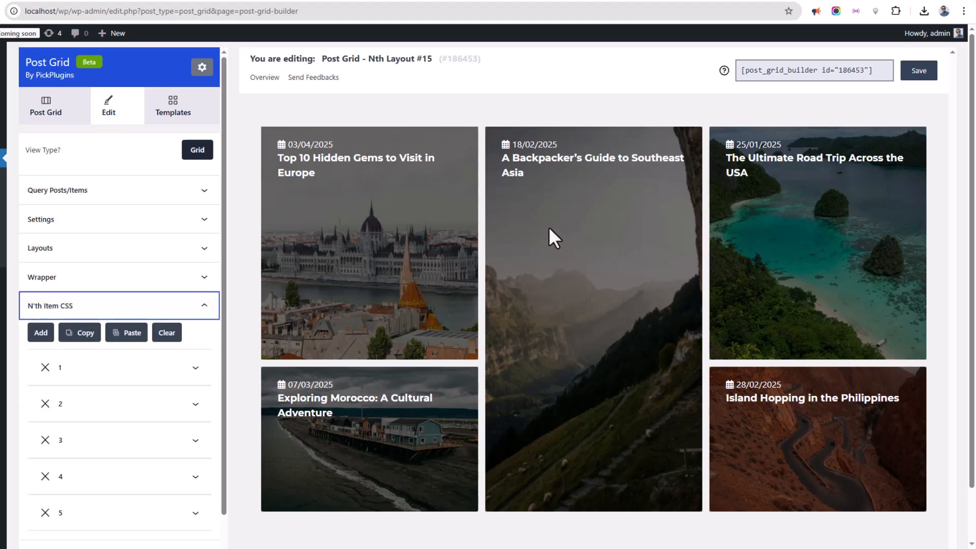
Step: Remove the Grid Column Start, Grid Row End and Grid Row Start styles from N'th item 2
{"action": "left_click", "coordinate": [93, 418]}
{"action": "scroll", "coordinate": [122, 414], "scroll_direction": "down", "scroll_amount": 1}
{"action": "scroll", "coordinate": [96, 447], "scroll_direction": "down", "scroll_amount": 1}
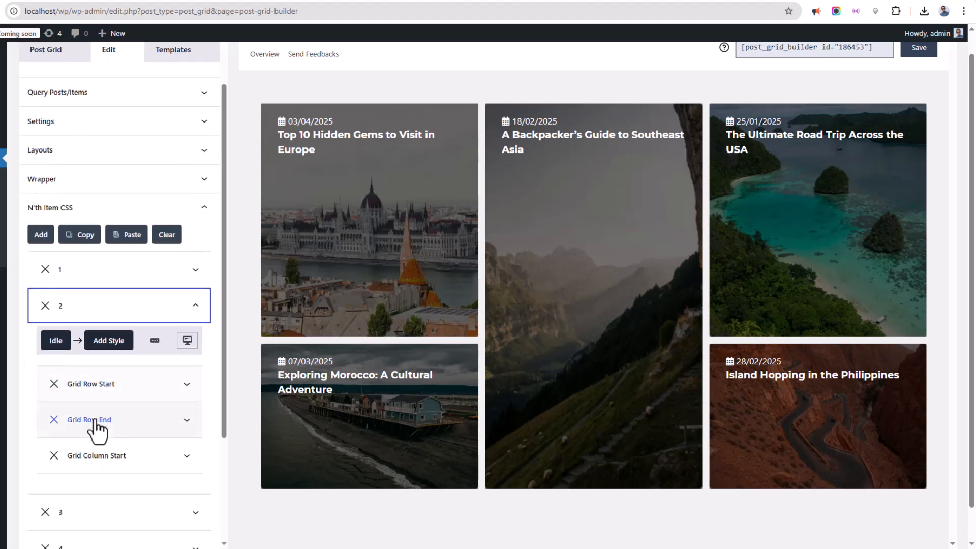
{"action": "left_click", "coordinate": [54, 455]}
{"action": "left_click", "coordinate": [54, 419]}
{"action": "left_click", "coordinate": [54, 383]}
{"action": "left_click", "coordinate": [135, 305]}
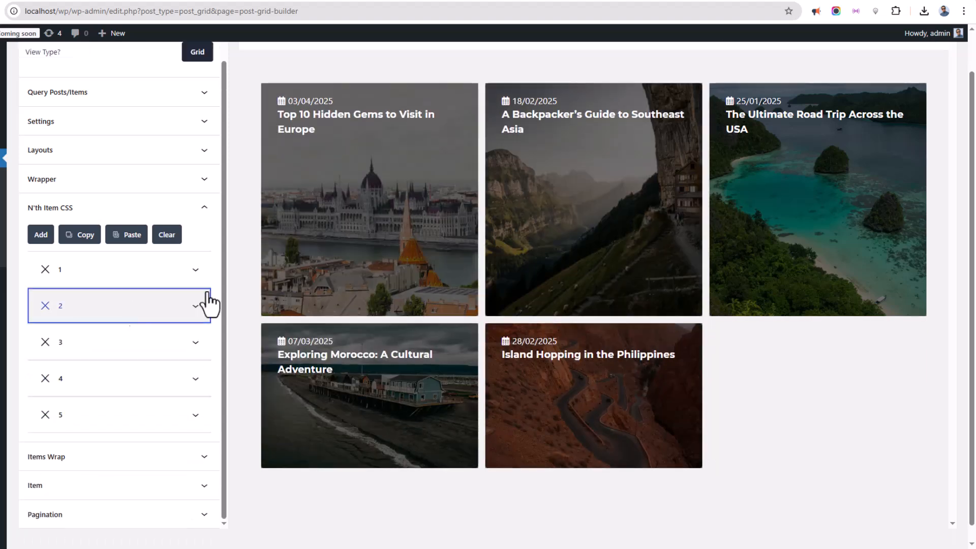
Step: Try adding two extra 1 FR columns to the Items Wrap's Grid Template Columns style, and remove both again
{"action": "scroll", "coordinate": [105, 440], "scroll_direction": "down", "scroll_amount": 1}
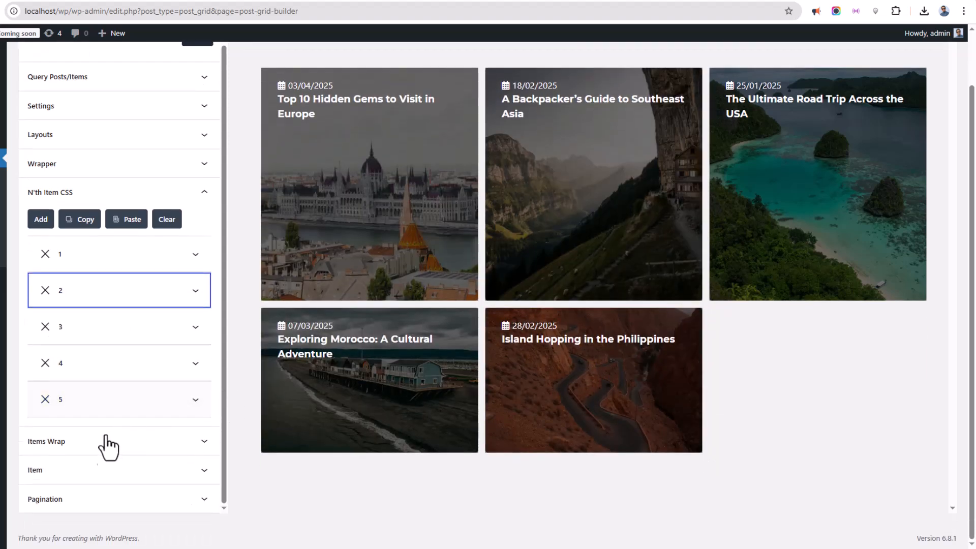
{"action": "left_click", "coordinate": [86, 444]}
{"action": "left_click", "coordinate": [101, 447]}
{"action": "scroll", "coordinate": [132, 427], "scroll_direction": "down", "scroll_amount": 3}
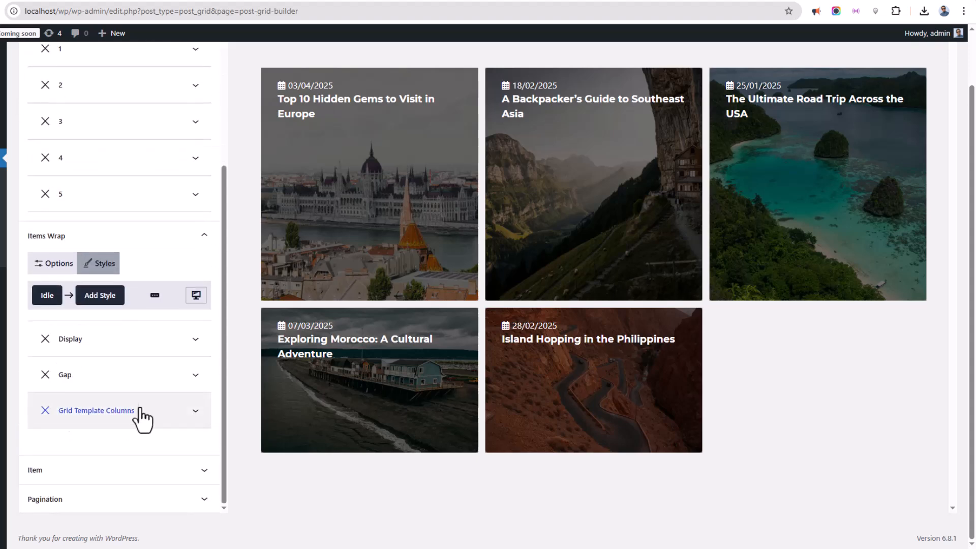
{"action": "left_click", "coordinate": [106, 345]}
{"action": "left_click", "coordinate": [87, 348]}
{"action": "left_click", "coordinate": [101, 406]}
{"action": "scroll", "coordinate": [112, 422], "scroll_direction": "down", "scroll_amount": 1}
{"action": "scroll", "coordinate": [122, 426], "scroll_direction": "down", "scroll_amount": 2}
{"action": "left_click", "coordinate": [51, 328]}
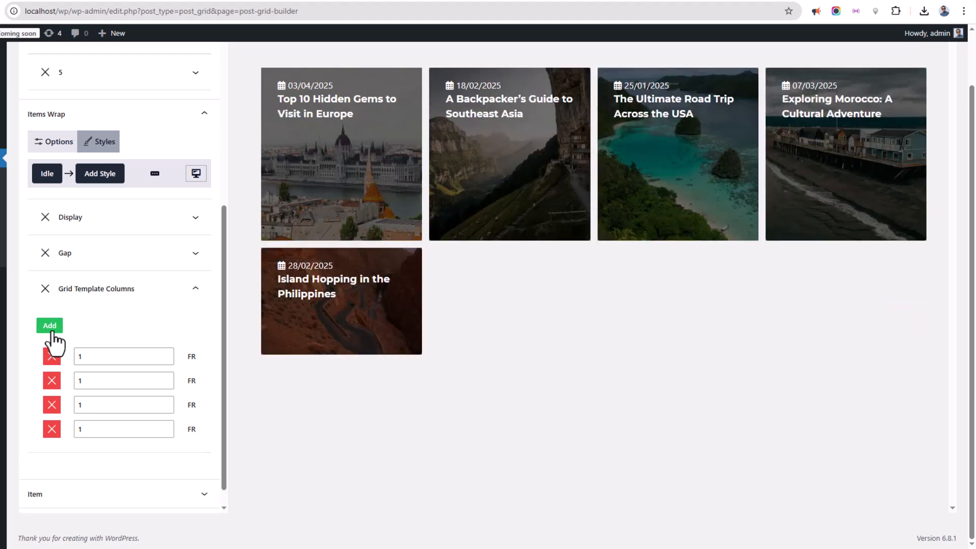
{"action": "left_click", "coordinate": [51, 328]}
{"action": "left_click", "coordinate": [52, 453]}
{"action": "left_click", "coordinate": [51, 428]}
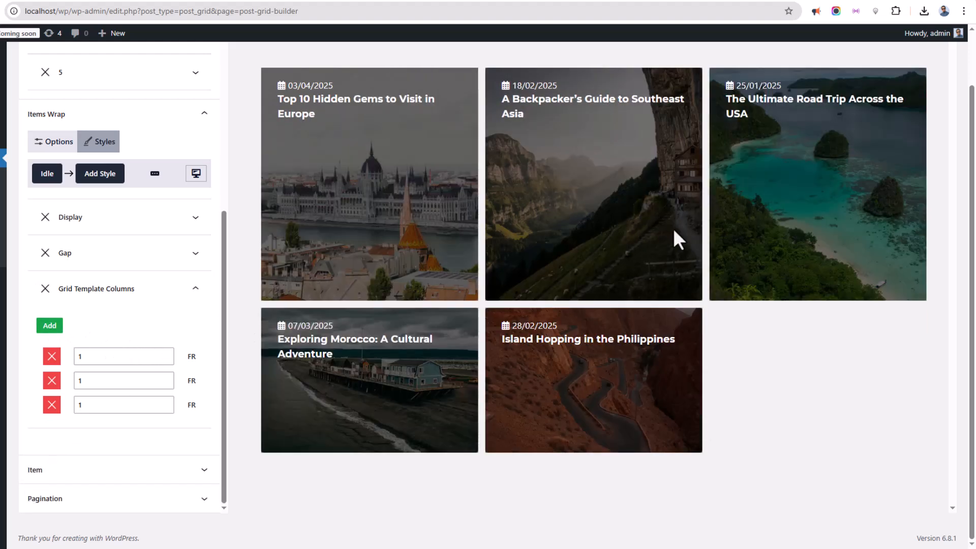
Step: Add the Grid Column Start and Grid Column End styles to N'th item 1
{"action": "scroll", "coordinate": [153, 381], "scroll_direction": "up", "scroll_amount": 3}
{"action": "scroll", "coordinate": [118, 389], "scroll_direction": "up", "scroll_amount": 3}
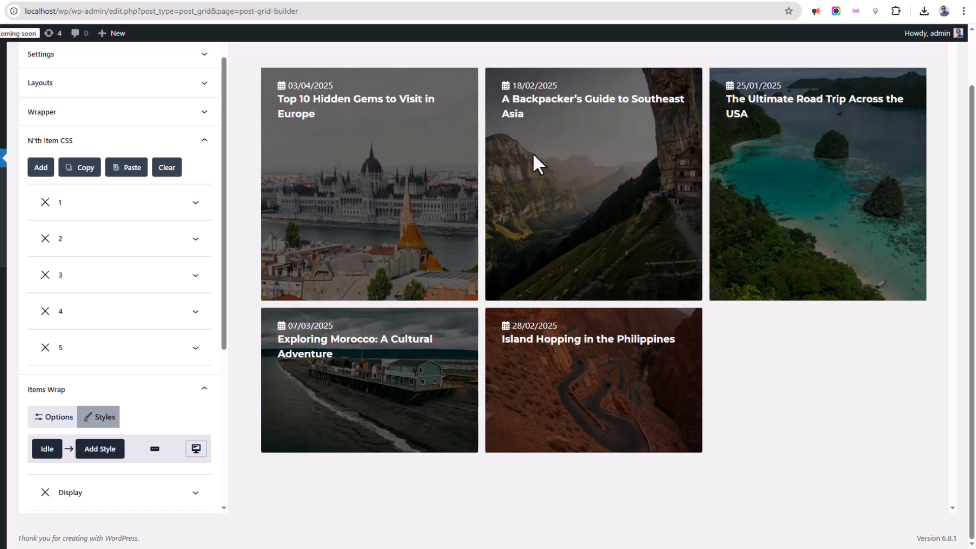
{"action": "left_click", "coordinate": [95, 248]}
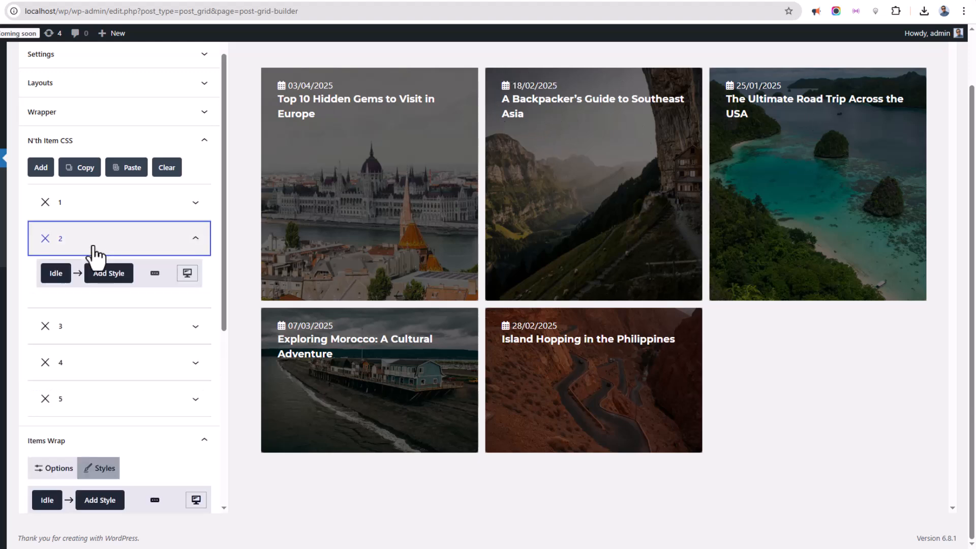
{"action": "left_click", "coordinate": [102, 203]}
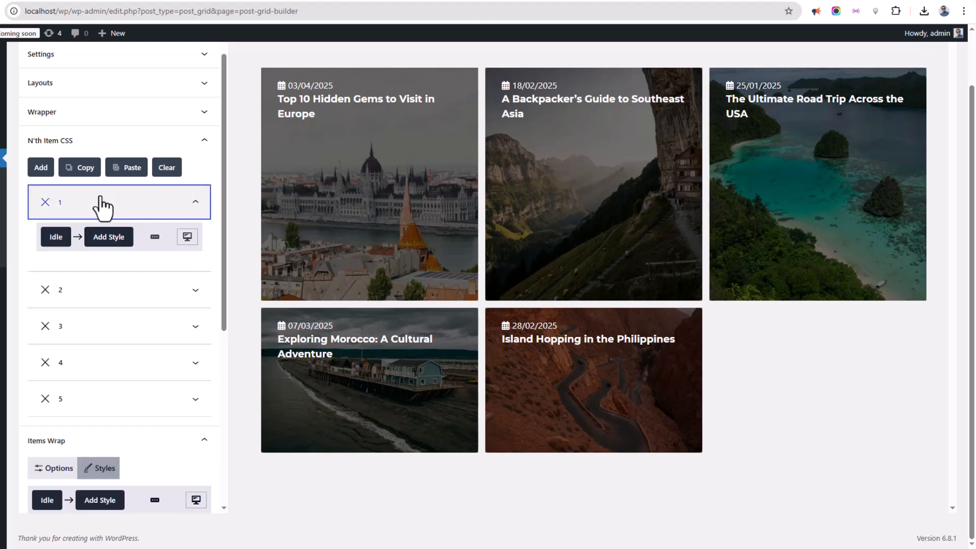
{"action": "left_click", "coordinate": [106, 238]}
{"action": "scroll", "coordinate": [104, 244], "scroll_direction": "up", "scroll_amount": 1}
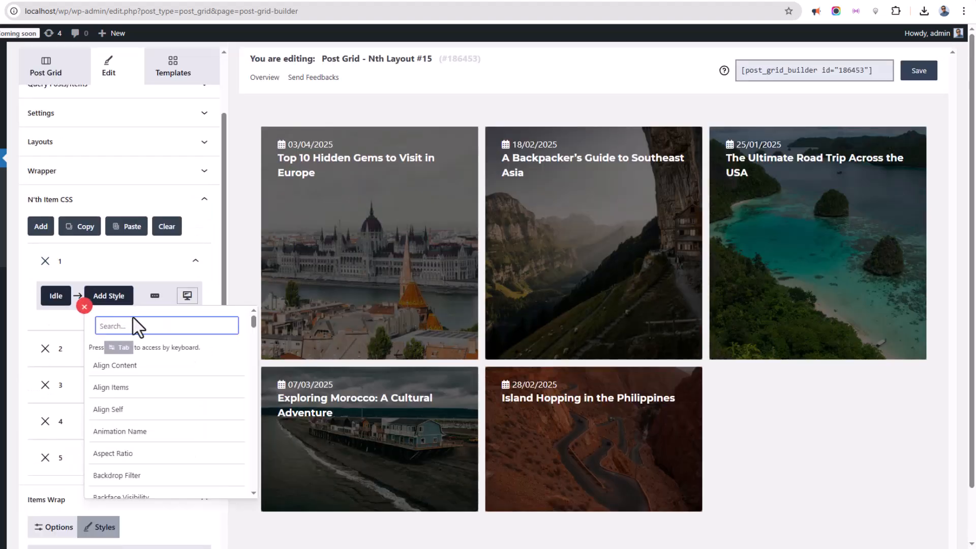
{"action": "type", "text": "col"}
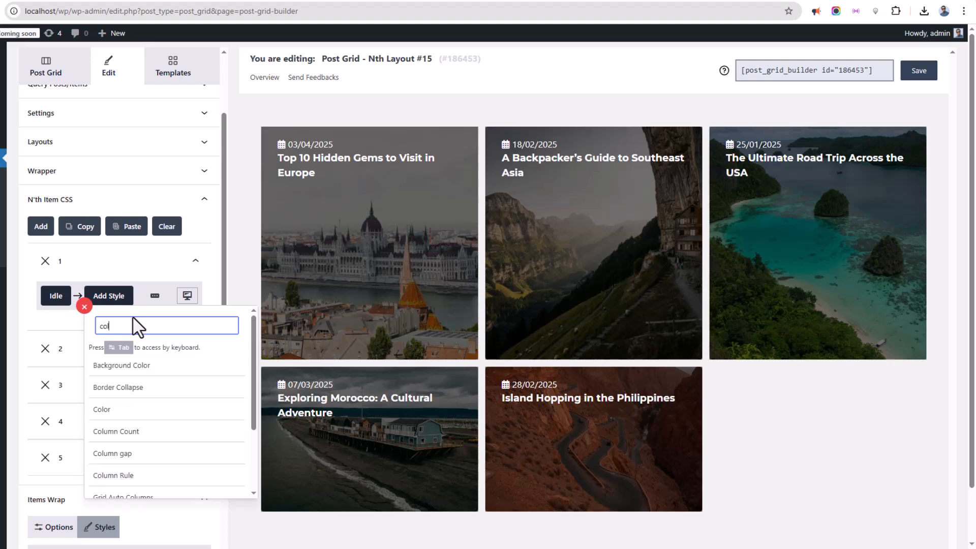
{"action": "scroll", "coordinate": [171, 396], "scroll_direction": "down", "scroll_amount": 2}
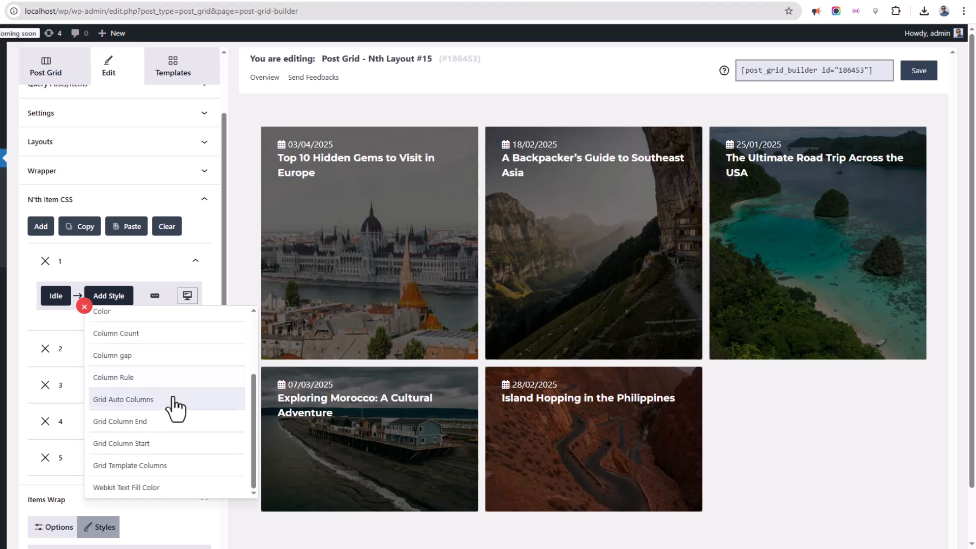
{"action": "left_click", "coordinate": [131, 441]}
{"action": "left_click", "coordinate": [134, 428]}
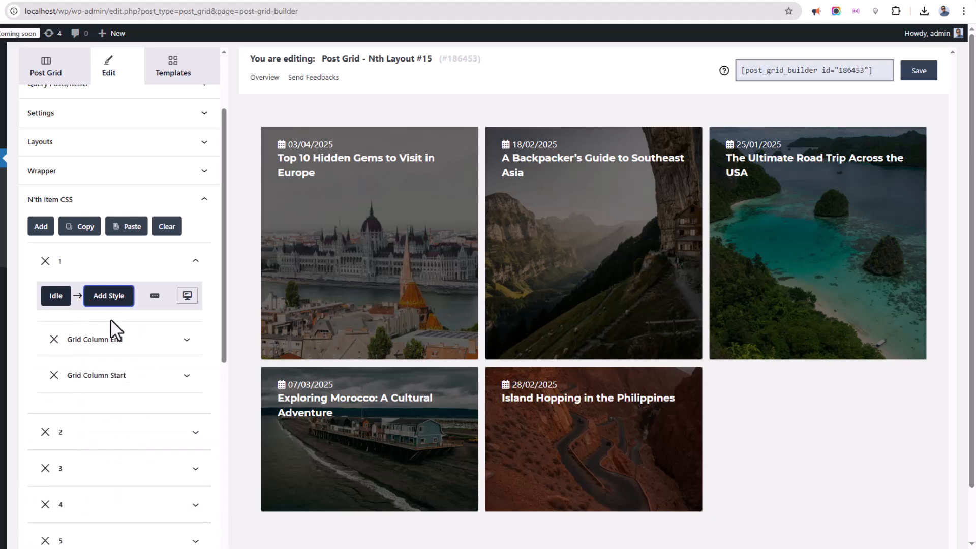
Step: Set N'th item 1's Grid Column Start to 1 and its Grid Column End to 3
{"action": "left_click", "coordinate": [104, 376]}
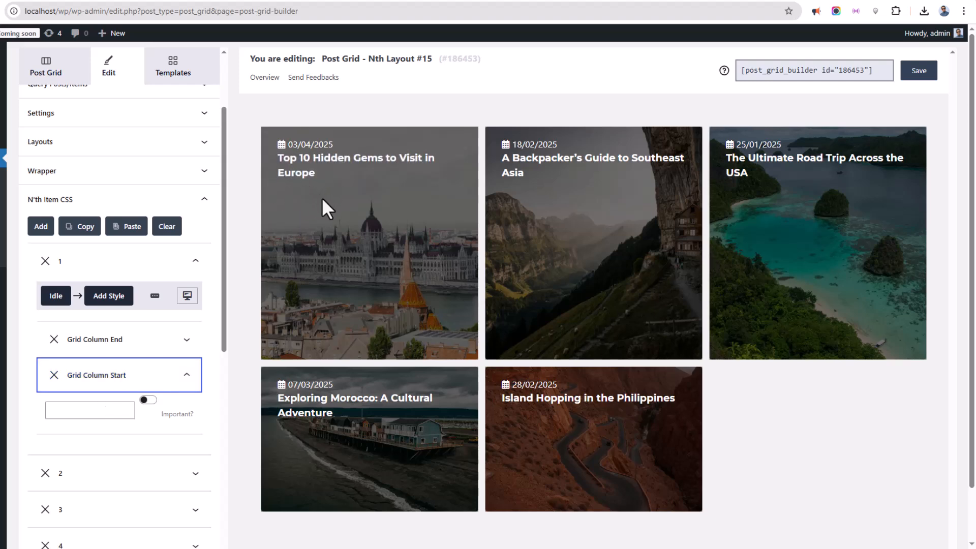
{"action": "left_click", "coordinate": [126, 408]}
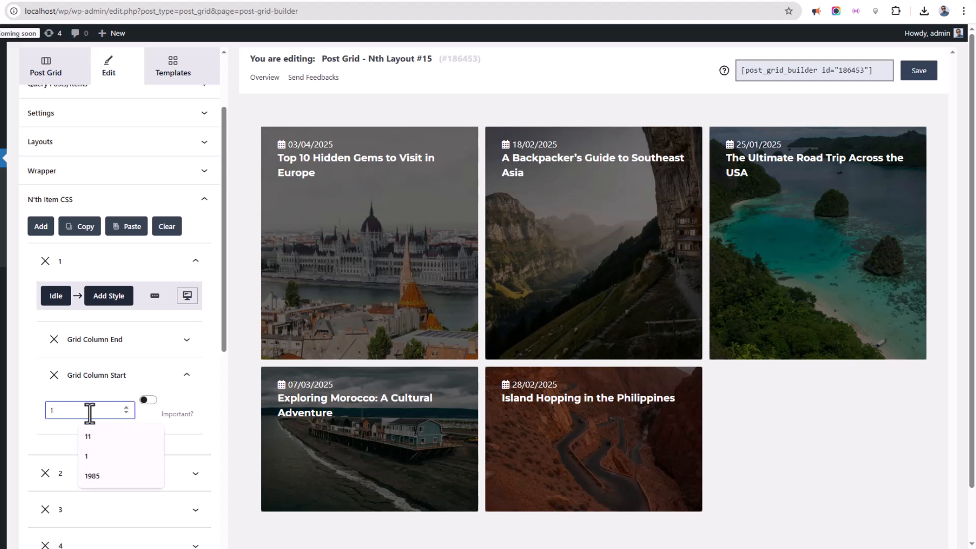
{"action": "left_click", "coordinate": [109, 376]}
{"action": "left_click", "coordinate": [127, 341]}
{"action": "left_click", "coordinate": [126, 379]}
{"action": "type", "text": "3"}
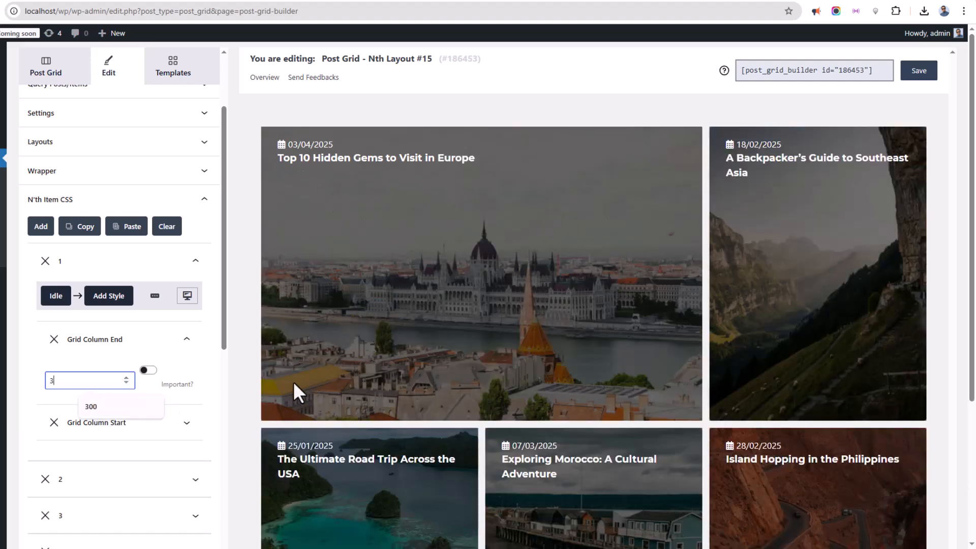
{"action": "scroll", "coordinate": [301, 374], "scroll_direction": "down", "scroll_amount": 2}
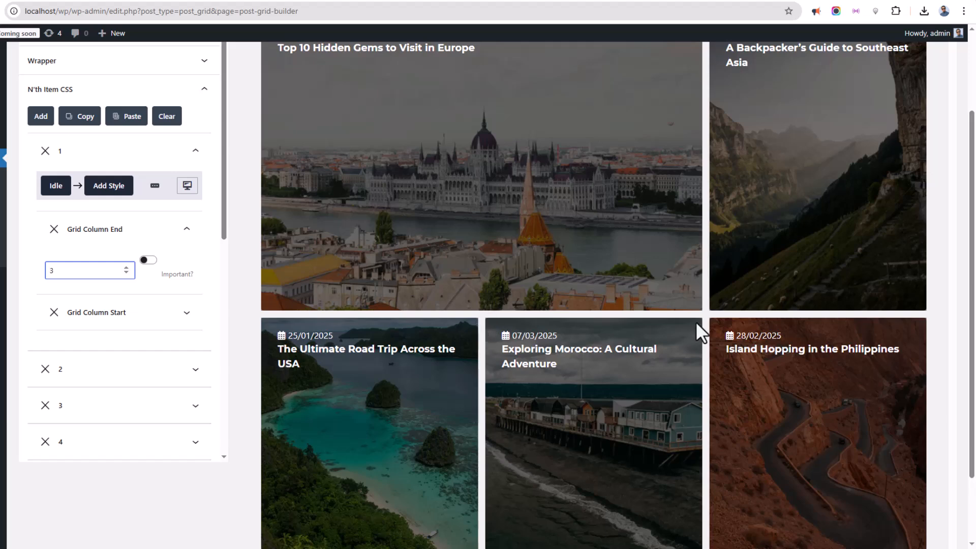
{"action": "scroll", "coordinate": [732, 173], "scroll_direction": "up", "scroll_amount": 2}
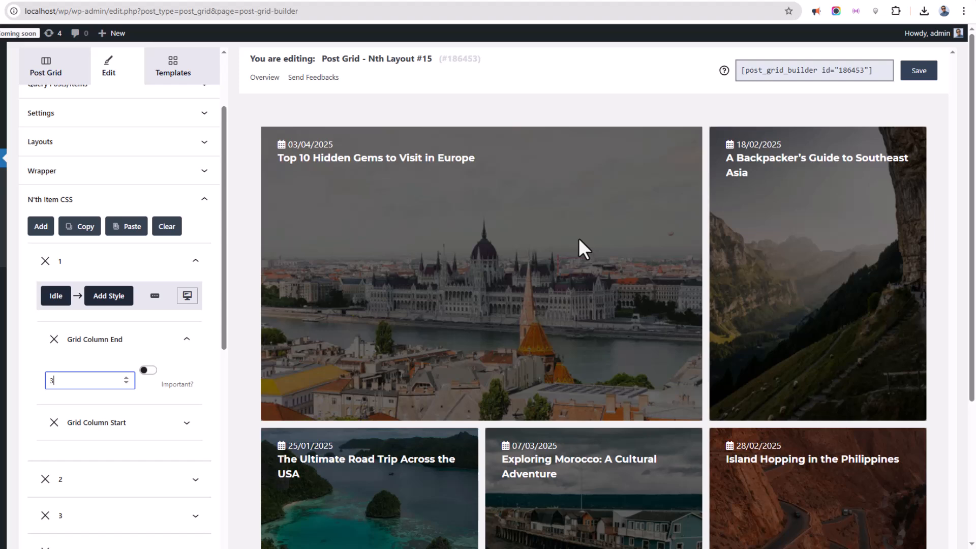
{"action": "left_click", "coordinate": [112, 340]}
Step: Add the Grid Column Start and Grid Column End styles to N'th item 4
{"action": "scroll", "coordinate": [741, 261], "scroll_direction": "down", "scroll_amount": 2}
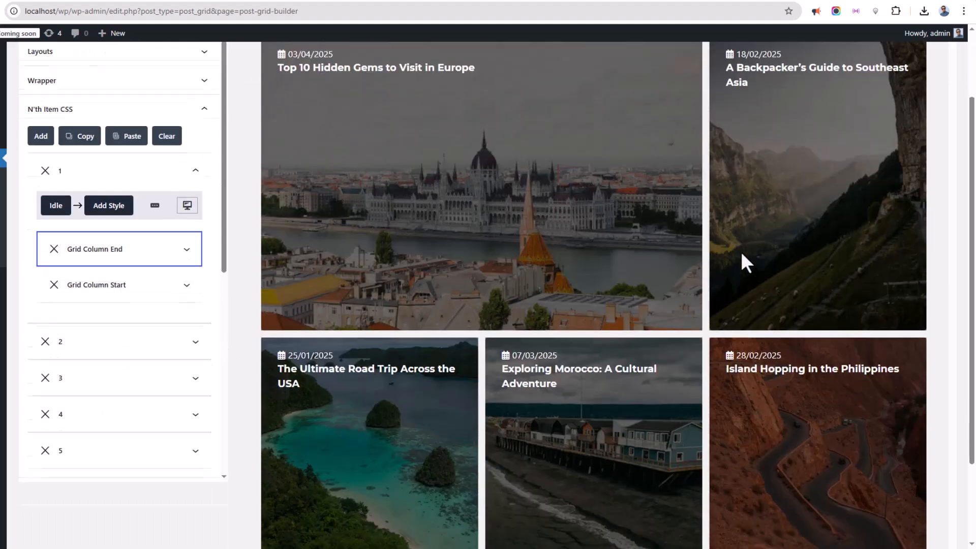
{"action": "scroll", "coordinate": [548, 381], "scroll_direction": "down", "scroll_amount": 1}
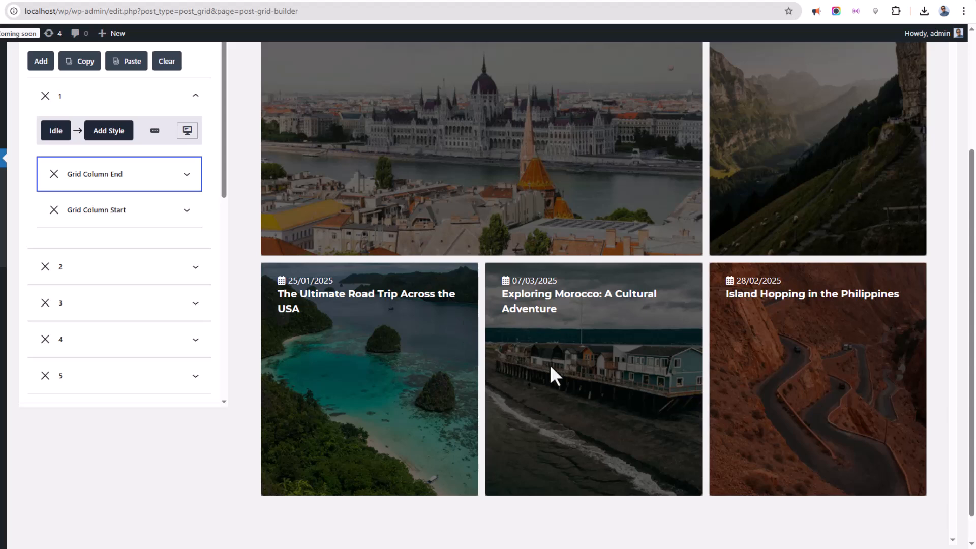
{"action": "left_click", "coordinate": [92, 345]}
{"action": "left_click", "coordinate": [107, 375]}
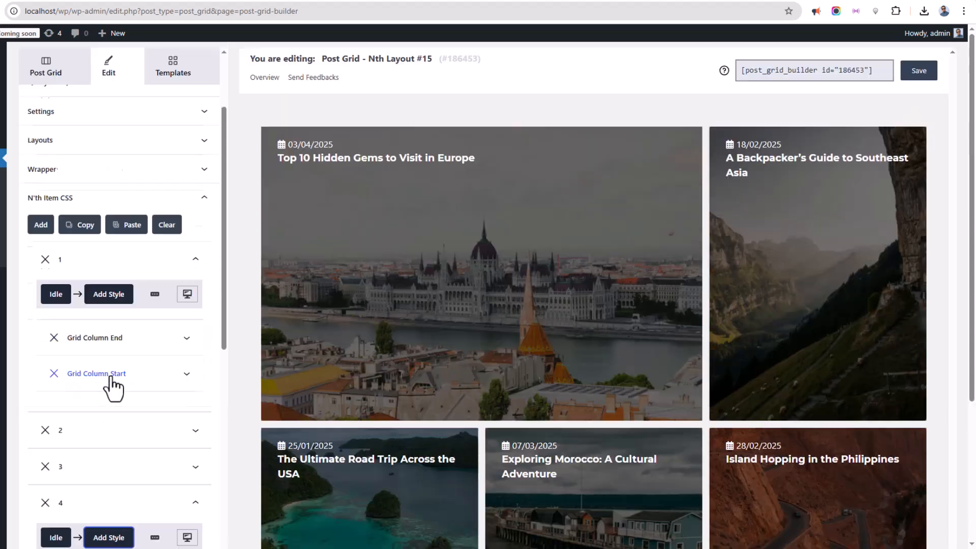
{"action": "type", "text": "col"}
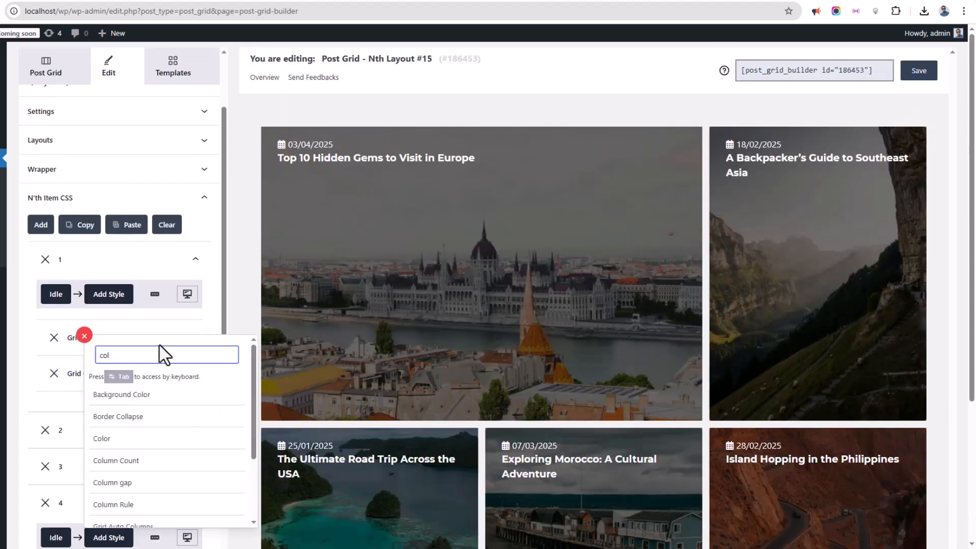
{"action": "scroll", "coordinate": [183, 422], "scroll_direction": "down", "scroll_amount": 2}
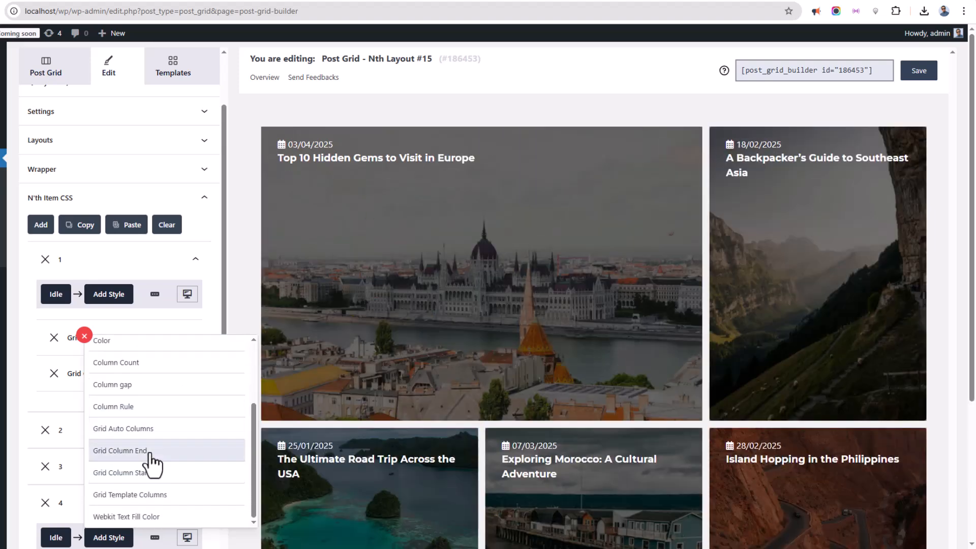
{"action": "left_click", "coordinate": [106, 300]}
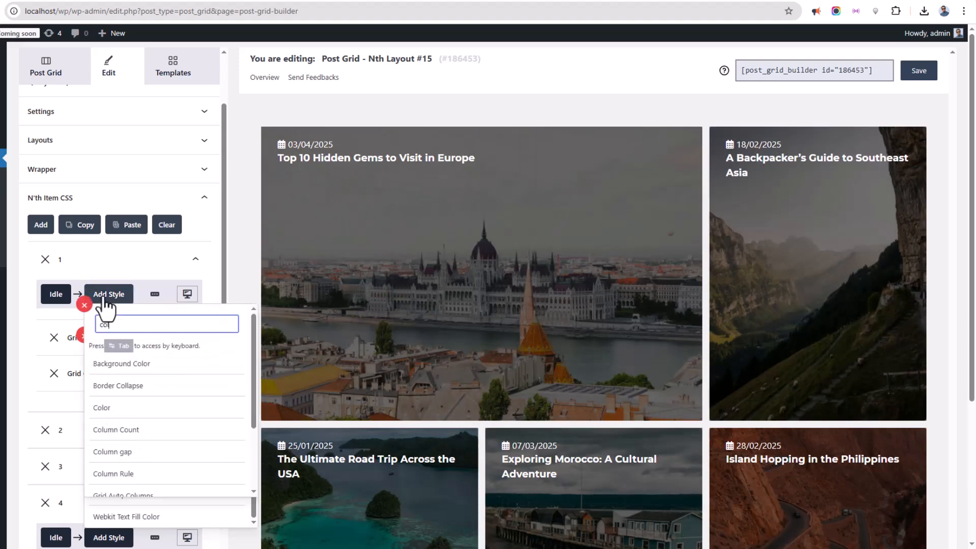
{"action": "scroll", "coordinate": [81, 438], "scroll_direction": "down", "scroll_amount": 2}
{"action": "left_click", "coordinate": [108, 427]}
{"action": "scroll", "coordinate": [122, 448], "scroll_direction": "down", "scroll_amount": 2}
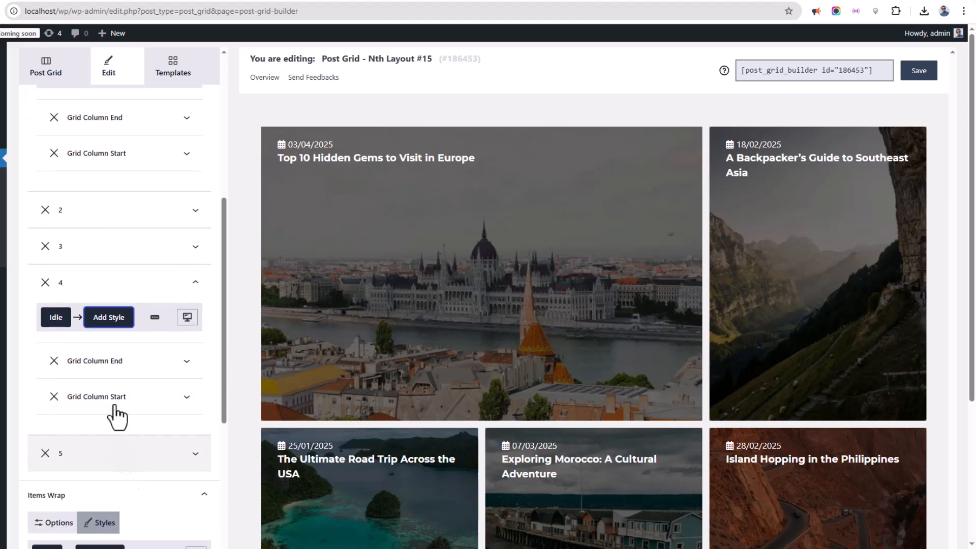
Step: Set N'th item 4's Grid Column Start to 2 and its Grid Column End to 4
{"action": "scroll", "coordinate": [460, 444], "scroll_direction": "down", "scroll_amount": 2}
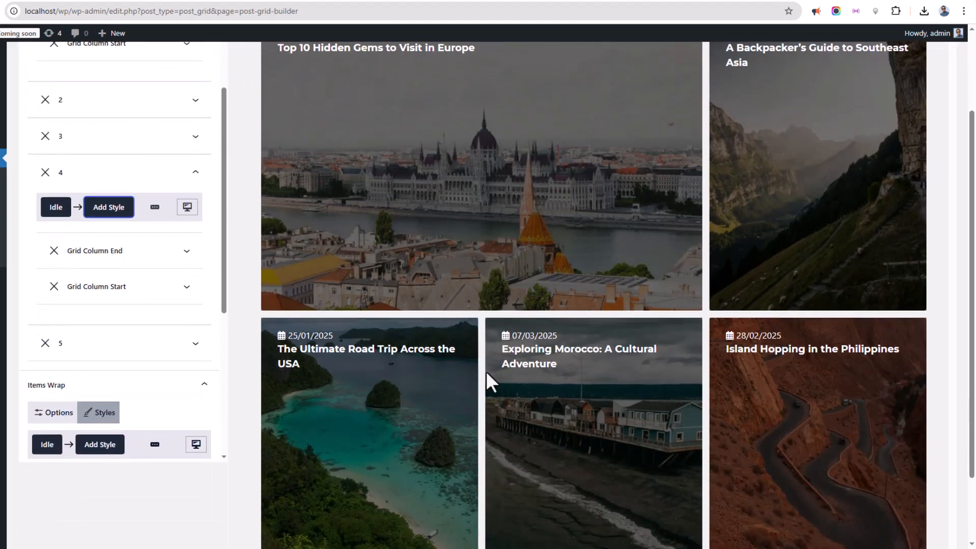
{"action": "left_click", "coordinate": [121, 297]}
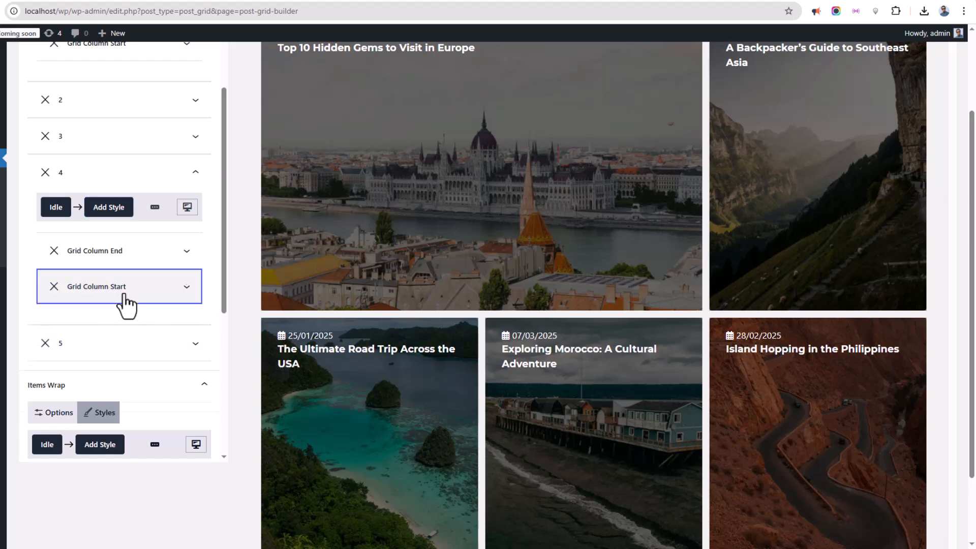
{"action": "left_click", "coordinate": [125, 319]}
{"action": "left_click", "coordinate": [125, 318]}
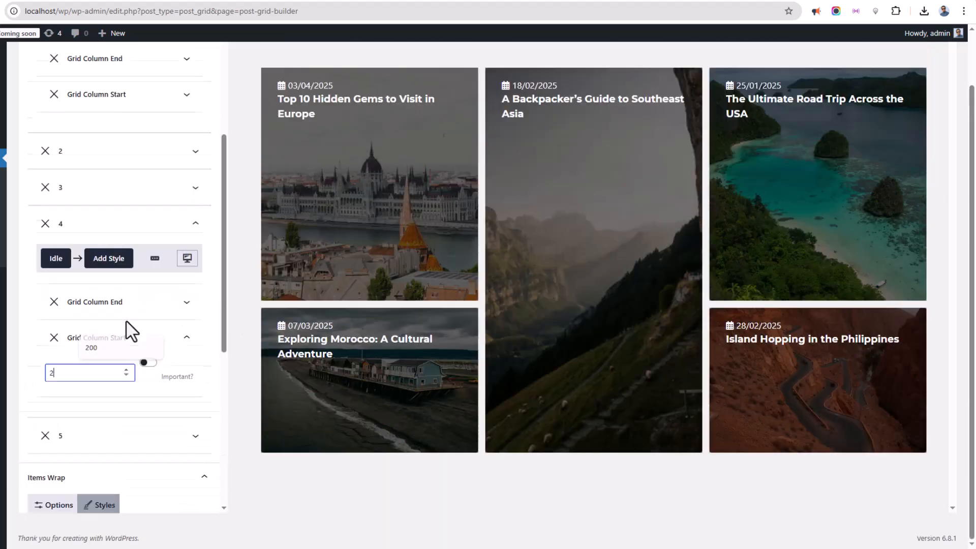
{"action": "left_click", "coordinate": [123, 262]}
{"action": "left_click", "coordinate": [126, 289]}
{"action": "left_click", "coordinate": [126, 289]}
{"action": "left_click", "coordinate": [127, 289]}
{"action": "left_click", "coordinate": [127, 289]}
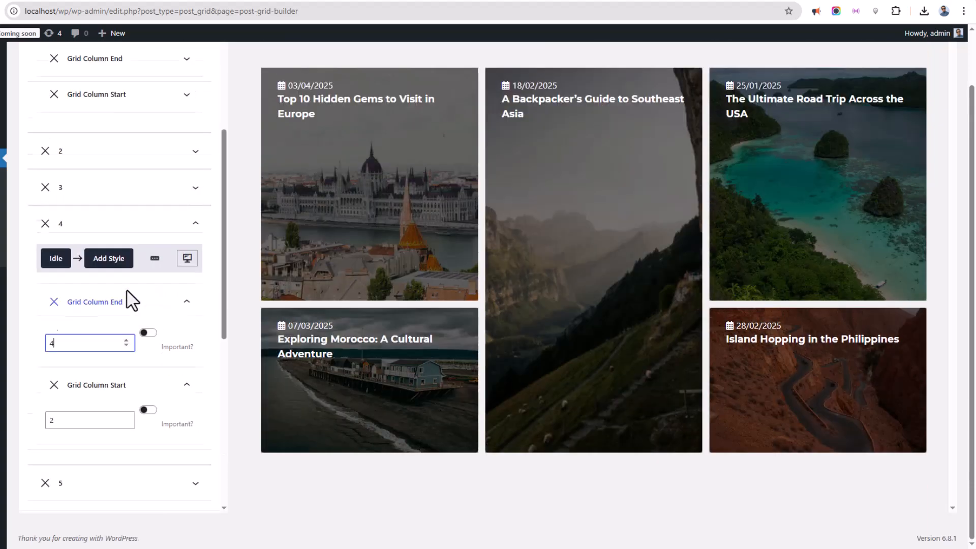
Step: Set the post query's Posts Per Page to 4 and check the resulting grid
{"action": "scroll", "coordinate": [694, 389], "scroll_direction": "down", "scroll_amount": 2}
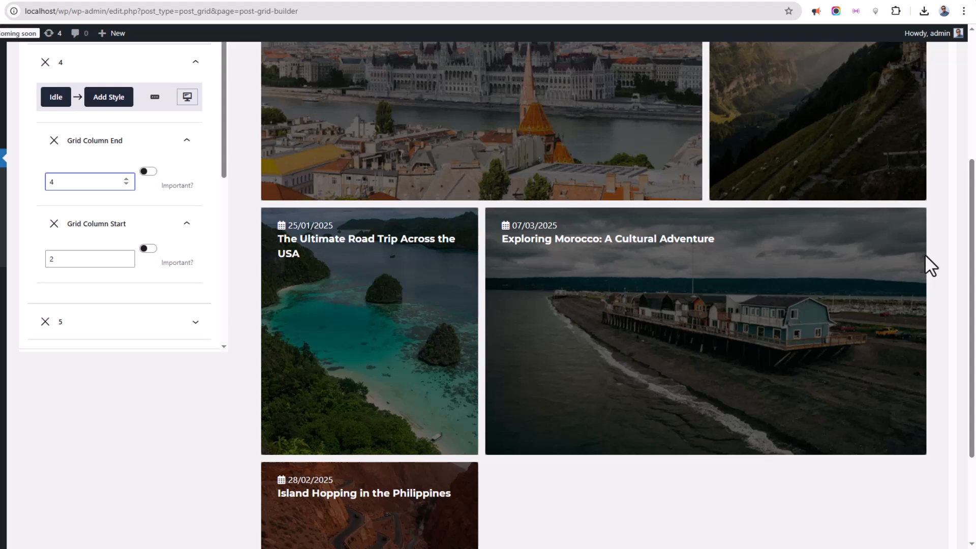
{"action": "scroll", "coordinate": [923, 252], "scroll_direction": "up", "scroll_amount": 4}
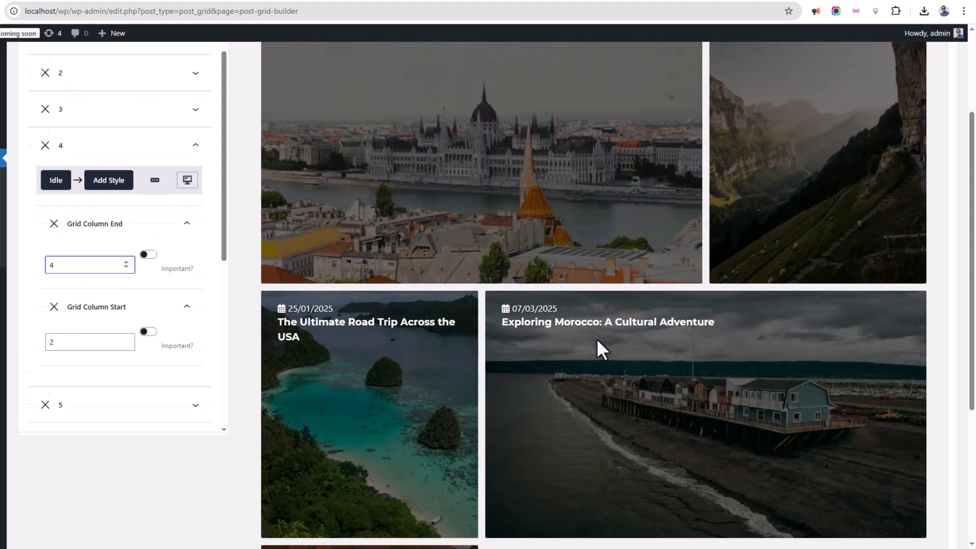
{"action": "scroll", "coordinate": [595, 347], "scroll_direction": "down", "scroll_amount": 2}
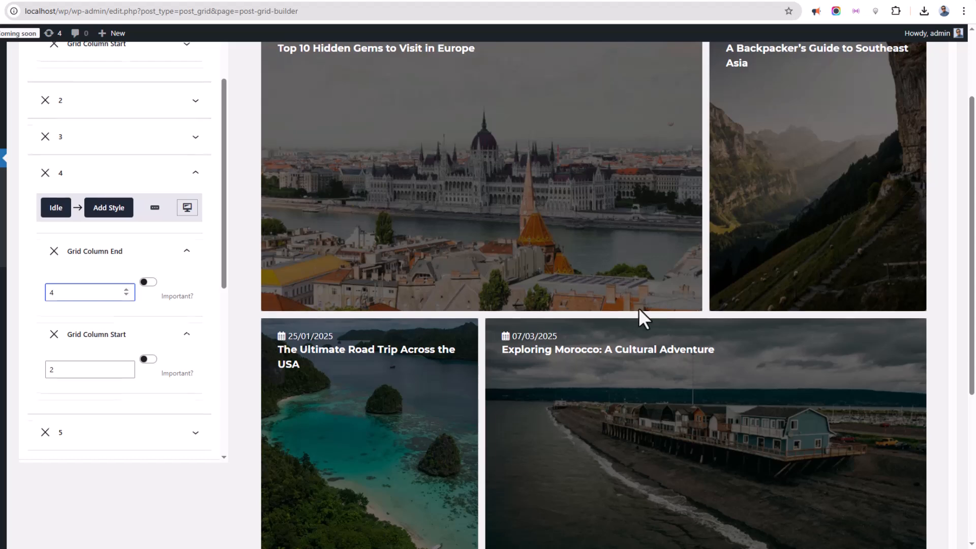
{"action": "scroll", "coordinate": [638, 311], "scroll_direction": "up", "scroll_amount": 1}
{"action": "scroll", "coordinate": [655, 308], "scroll_direction": "down", "scroll_amount": 6}
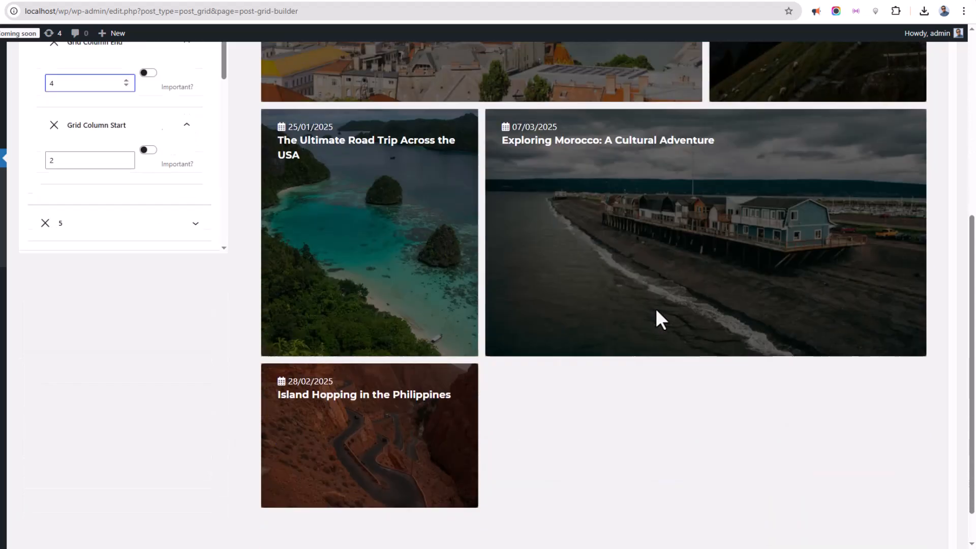
{"action": "scroll", "coordinate": [267, 351], "scroll_direction": "up", "scroll_amount": 7}
{"action": "scroll", "coordinate": [102, 174], "scroll_direction": "up", "scroll_amount": 5}
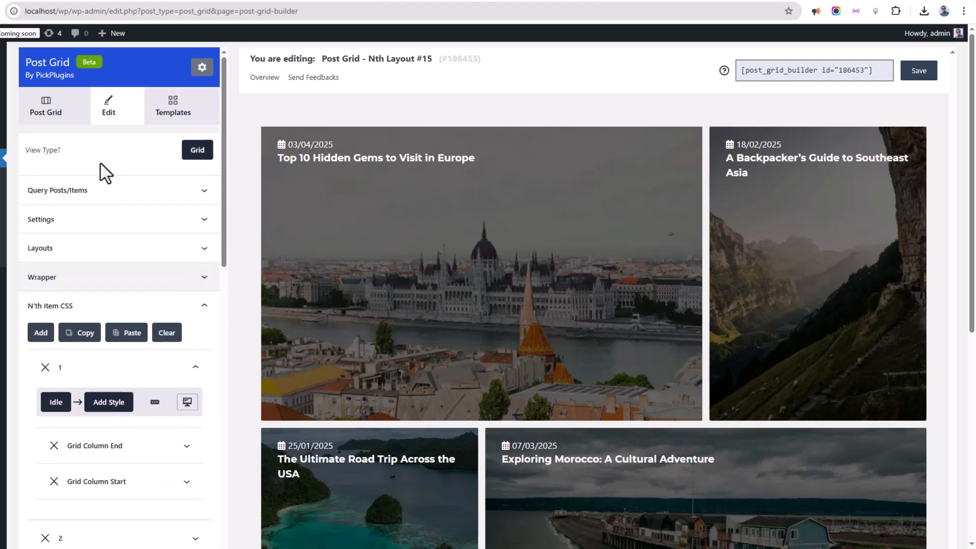
{"action": "left_click", "coordinate": [84, 191]}
{"action": "left_click", "coordinate": [110, 485]}
{"action": "double_click", "coordinate": [109, 485]}
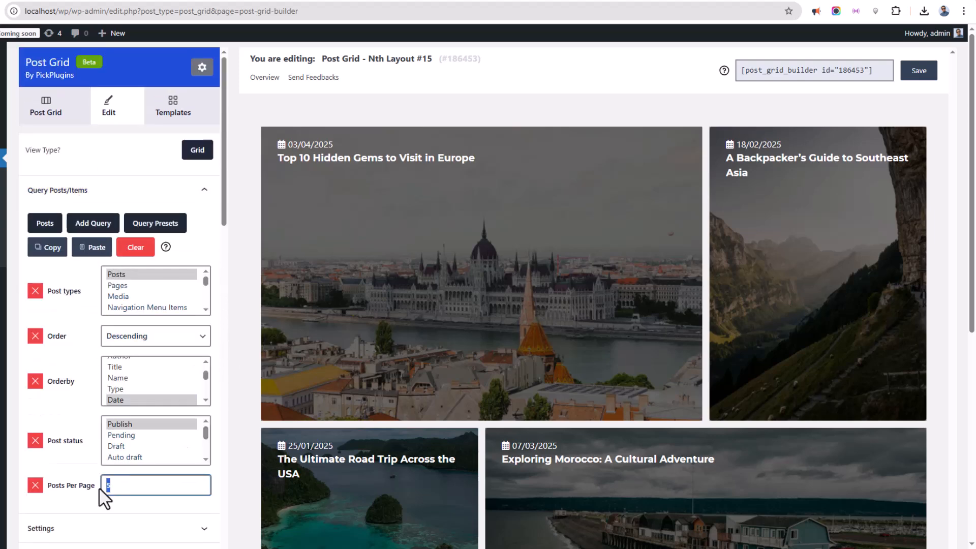
{"action": "type", "text": "4"}
{"action": "scroll", "coordinate": [651, 380], "scroll_direction": "down", "scroll_amount": 4}
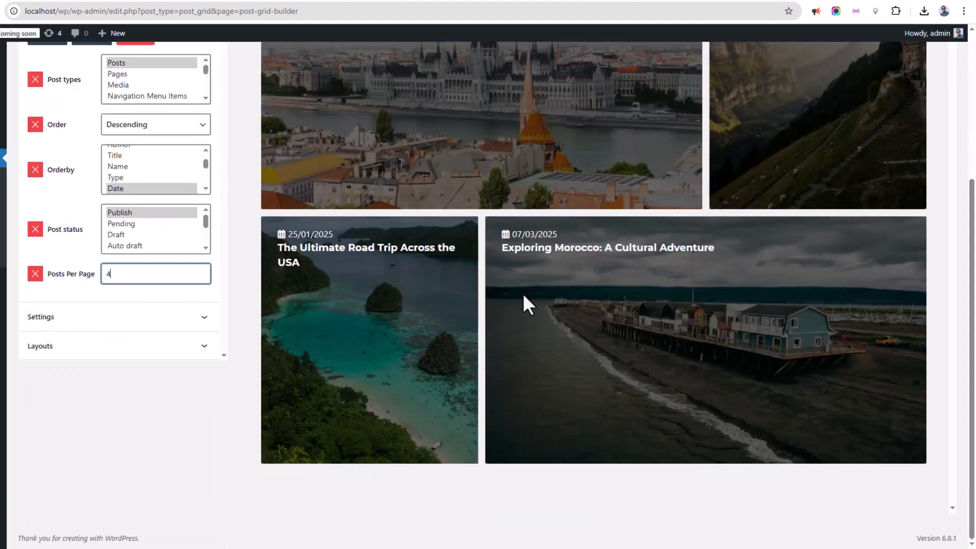
{"action": "scroll", "coordinate": [548, 300], "scroll_direction": "up", "scroll_amount": 2}
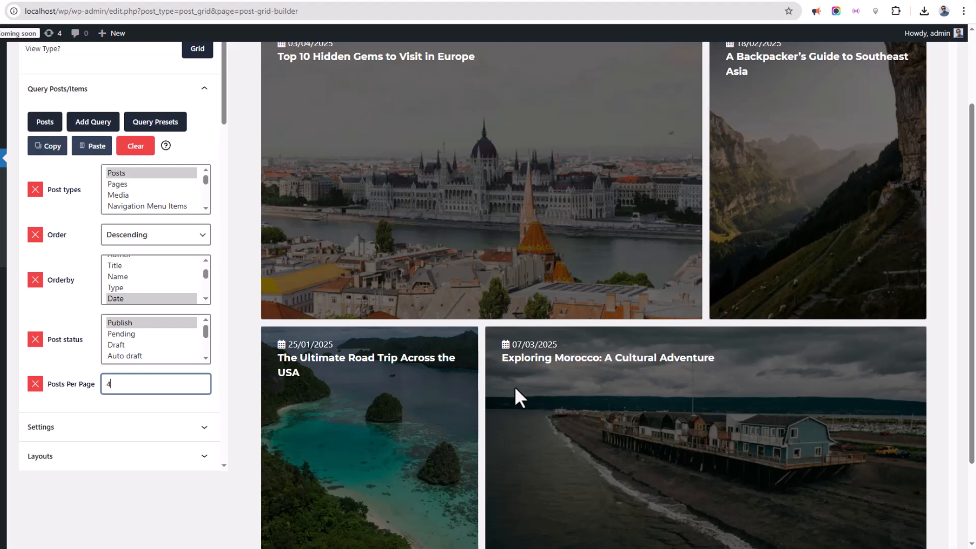
Step: Collapse the N'th Item CSS and Items Wrap settings and open the Item styles
{"action": "scroll", "coordinate": [81, 349], "scroll_direction": "down", "scroll_amount": 3}
{"action": "left_click", "coordinate": [79, 379]}
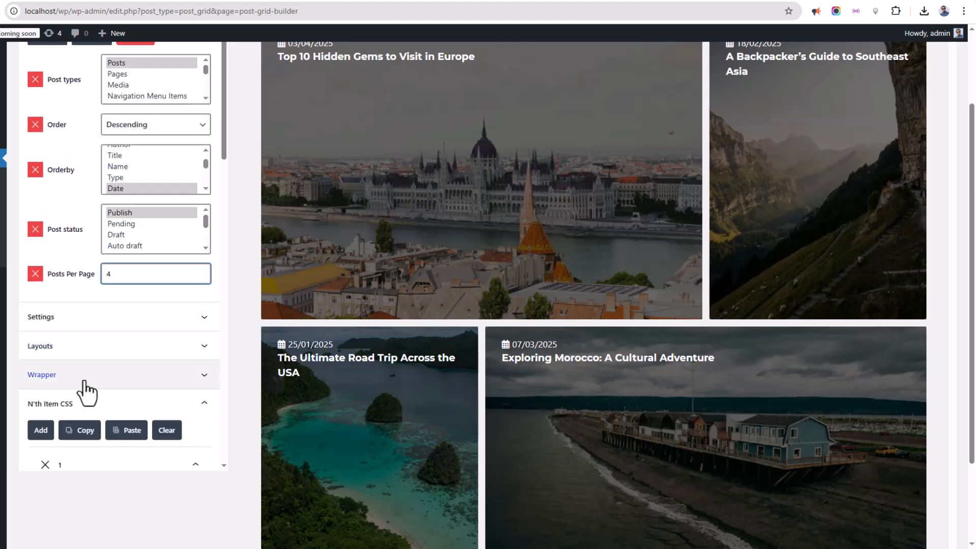
{"action": "scroll", "coordinate": [103, 391], "scroll_direction": "down", "scroll_amount": 1}
{"action": "scroll", "coordinate": [104, 396], "scroll_direction": "down", "scroll_amount": 1}
{"action": "left_click", "coordinate": [102, 239]}
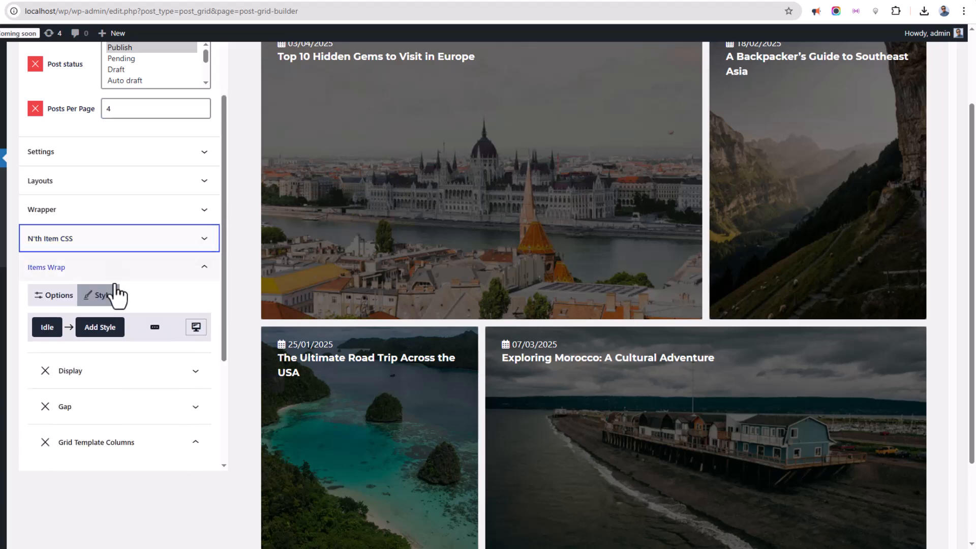
{"action": "scroll", "coordinate": [102, 409], "scroll_direction": "down", "scroll_amount": 3}
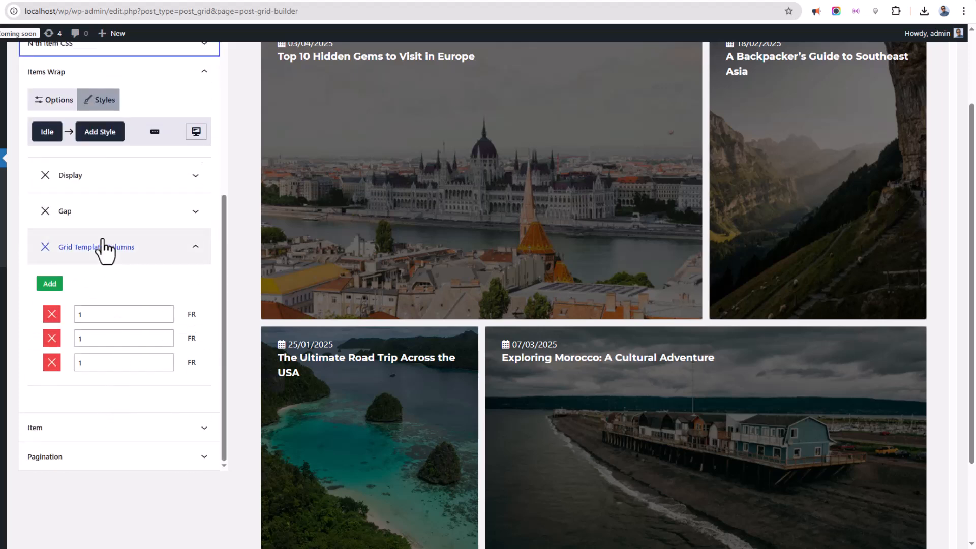
{"action": "scroll", "coordinate": [106, 252], "scroll_direction": "up", "scroll_amount": 1}
{"action": "left_click", "coordinate": [96, 127]}
{"action": "left_click", "coordinate": [95, 325]}
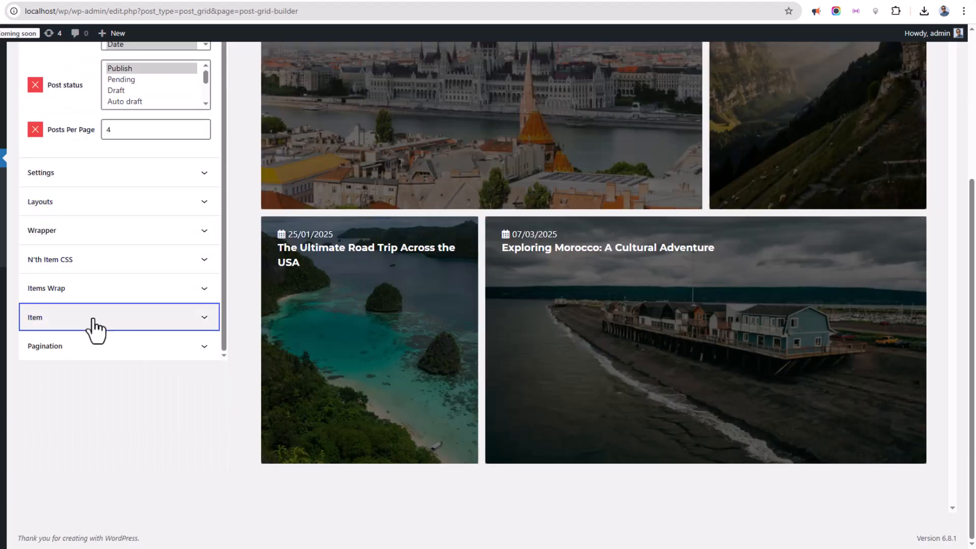
{"action": "left_click", "coordinate": [103, 286]}
{"action": "scroll", "coordinate": [109, 325], "scroll_direction": "down", "scroll_amount": 3}
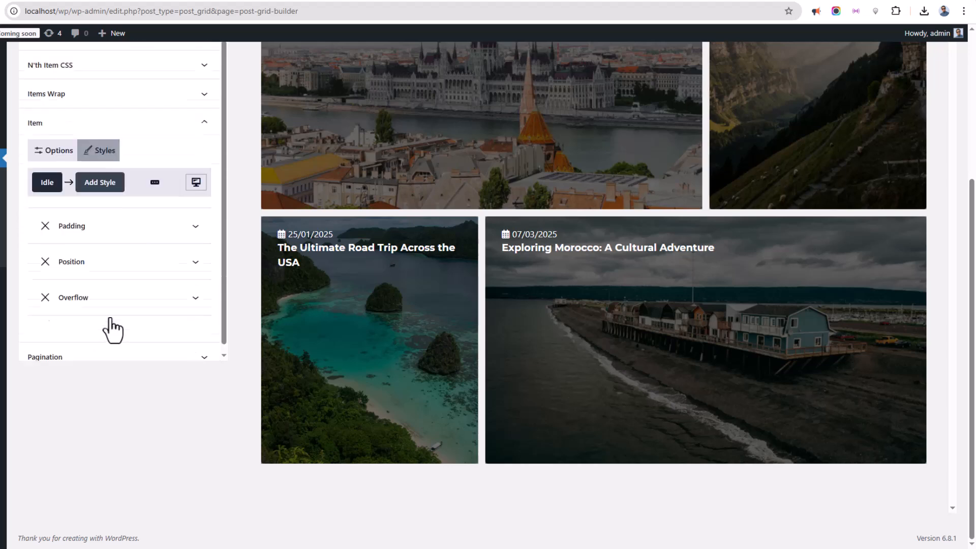
Step: Add a Max Height style to the Item and set it to 300 px
{"action": "left_click", "coordinate": [112, 179]}
{"action": "type", "text": "max"}
{"action": "left_click", "coordinate": [116, 245]}
{"action": "left_click", "coordinate": [77, 390]}
{"action": "left_click_drag", "start_coordinate": [74, 420], "coordinate": [28, 424]}
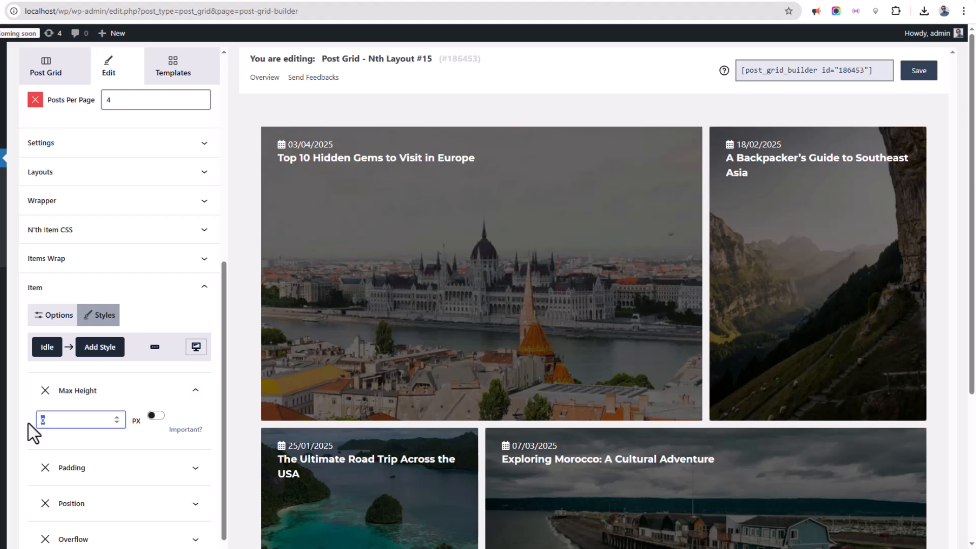
{"action": "type", "text": "300"}
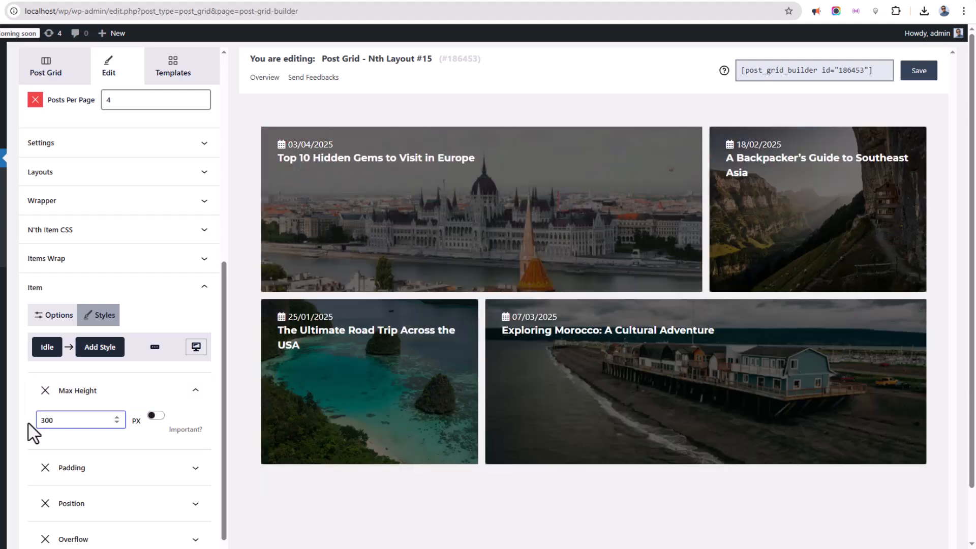
{"action": "left_click", "coordinate": [72, 391]}
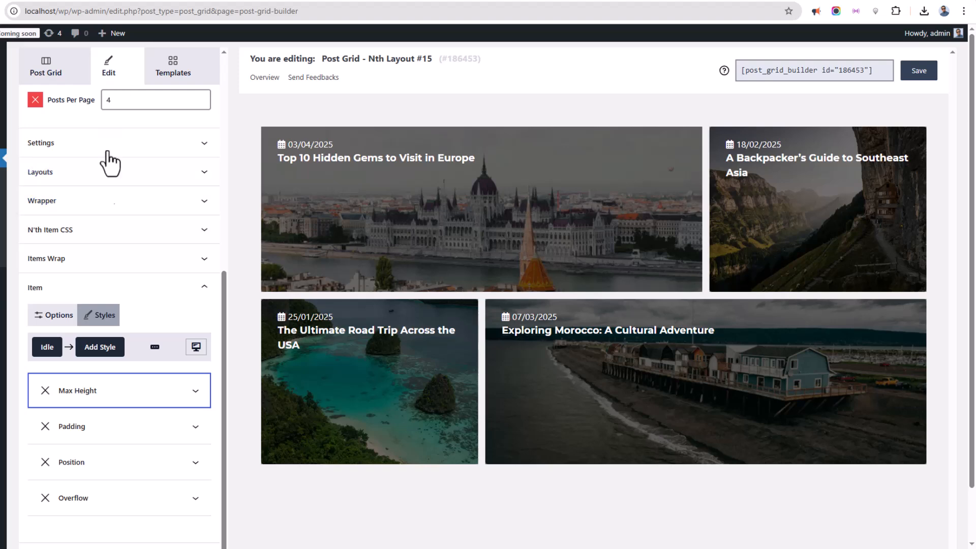
Step: Review which styles N'th item 1 carries in N'th Item CSS, and collapse all the open settings sections
{"action": "left_click", "coordinate": [81, 287]}
{"action": "scroll", "coordinate": [90, 426], "scroll_direction": "down", "scroll_amount": 2}
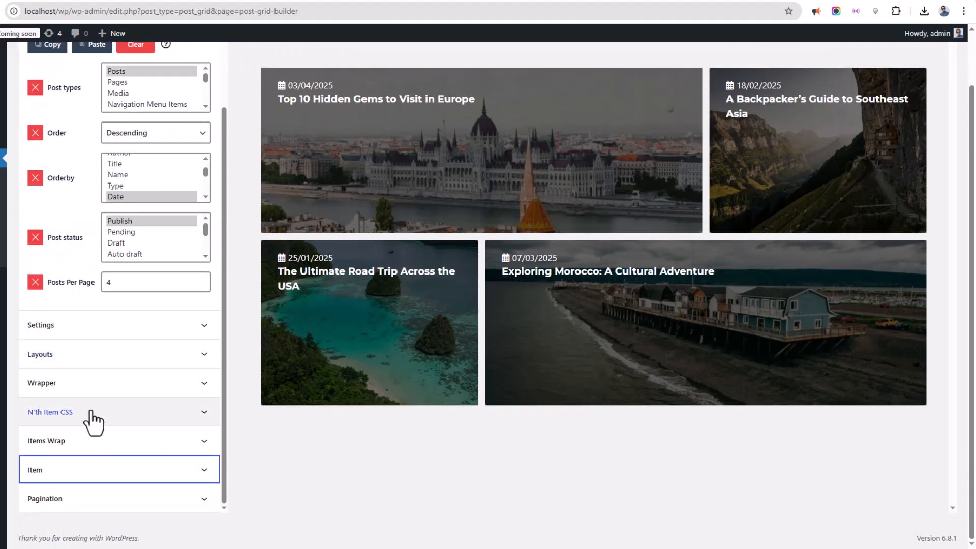
{"action": "left_click", "coordinate": [89, 407]}
{"action": "scroll", "coordinate": [122, 397], "scroll_direction": "down", "scroll_amount": 4}
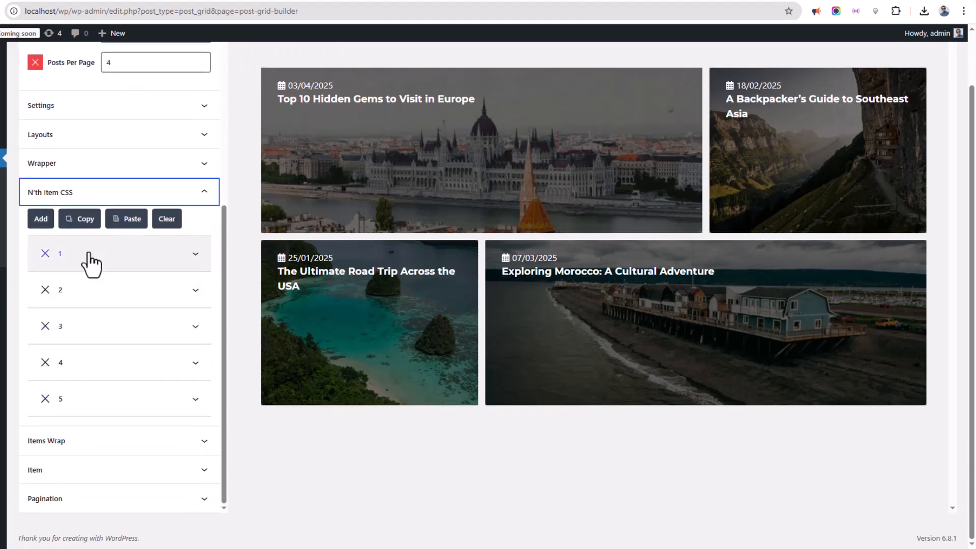
{"action": "left_click", "coordinate": [92, 264]}
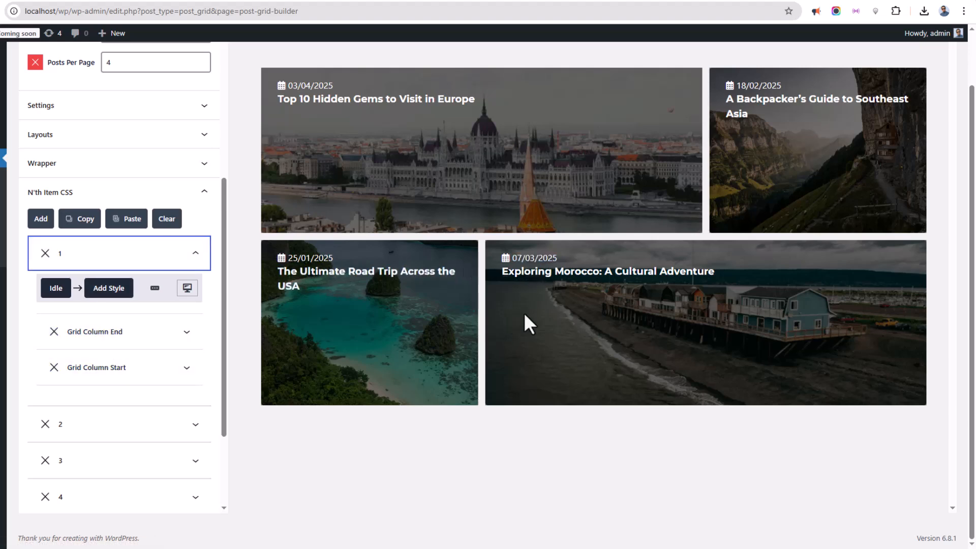
{"action": "left_click", "coordinate": [81, 197]}
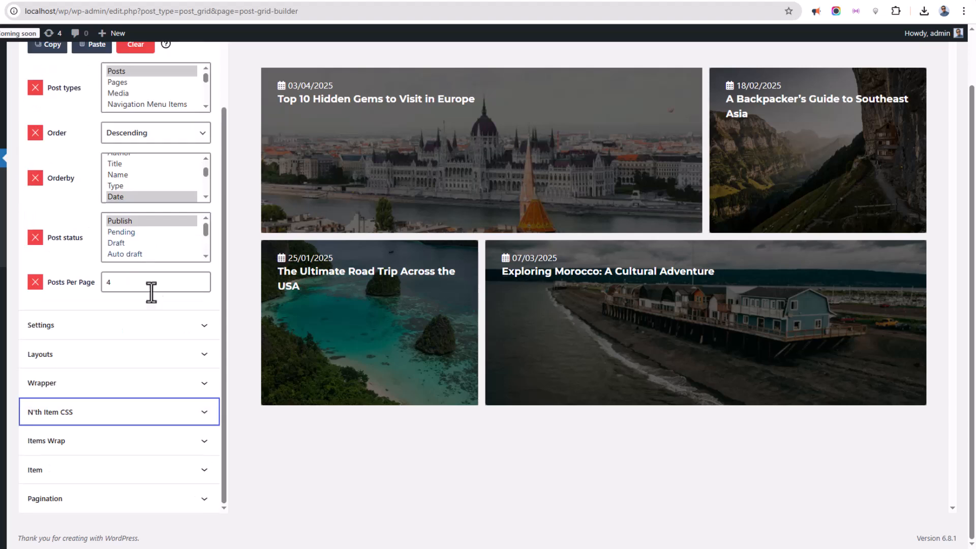
{"action": "scroll", "coordinate": [153, 325], "scroll_direction": "up", "scroll_amount": 3}
{"action": "left_click", "coordinate": [131, 136]}
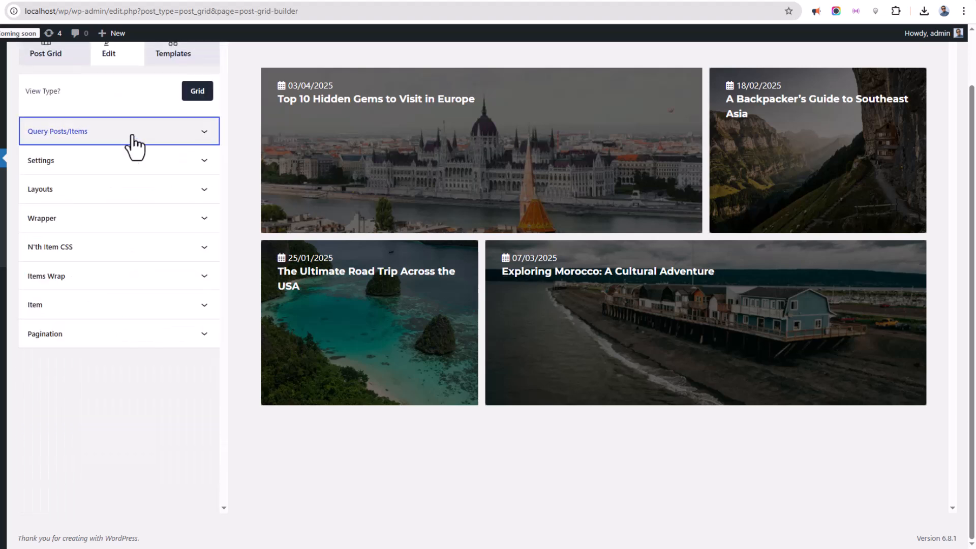
Step: Open the list of saved post grids and preview Nth Layout #11, #10, #09 and #08
{"action": "left_click", "coordinate": [181, 57]}
{"action": "left_click", "coordinate": [71, 65]}
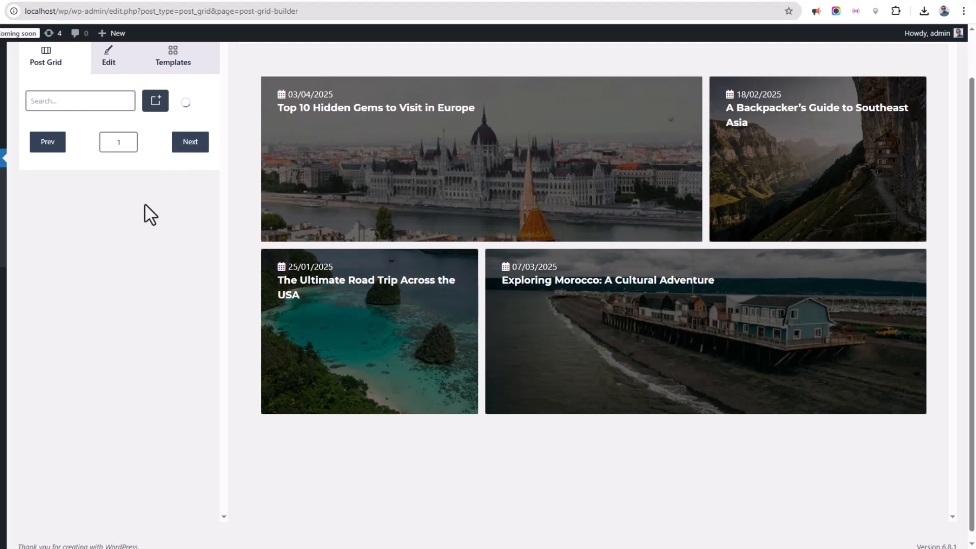
{"action": "left_click", "coordinate": [136, 312]}
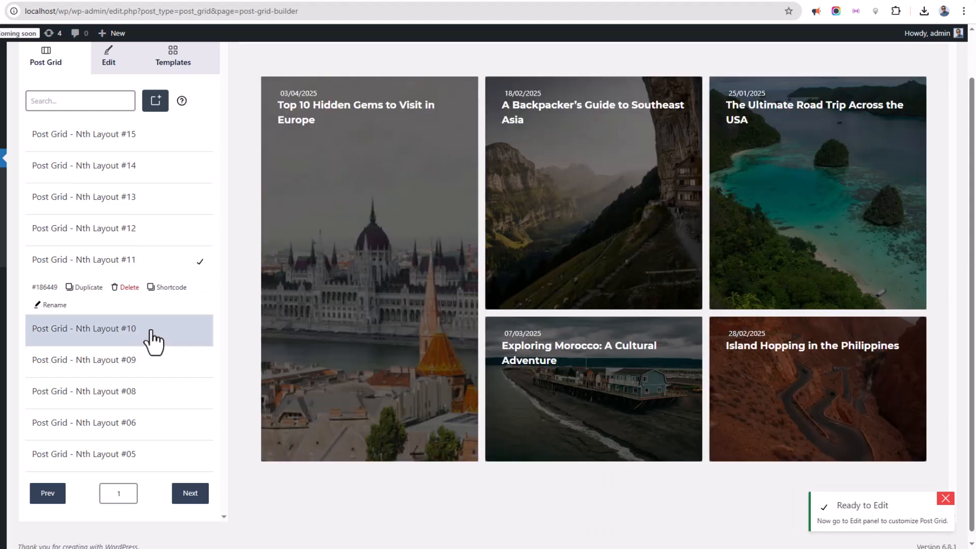
{"action": "left_click", "coordinate": [153, 342]}
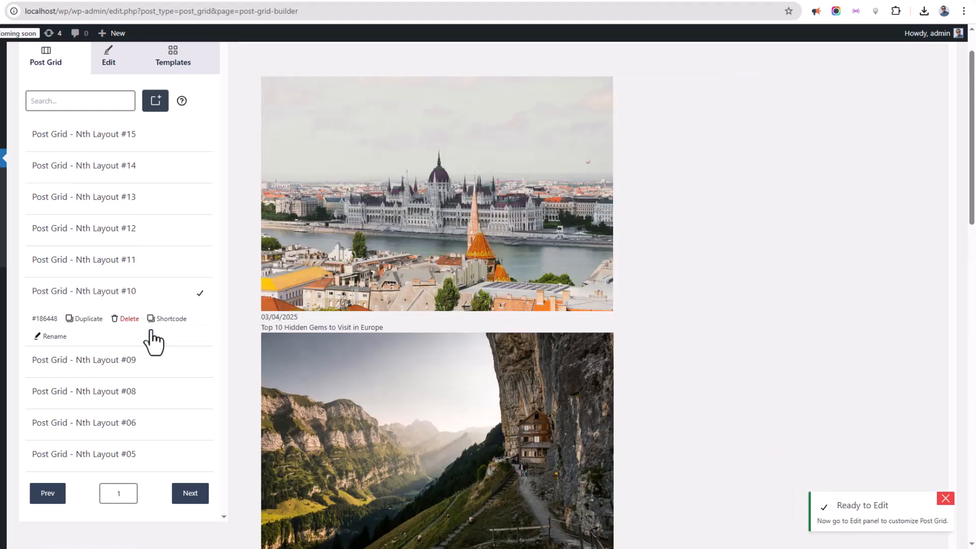
{"action": "left_click", "coordinate": [142, 370]}
{"action": "left_click", "coordinate": [145, 394]}
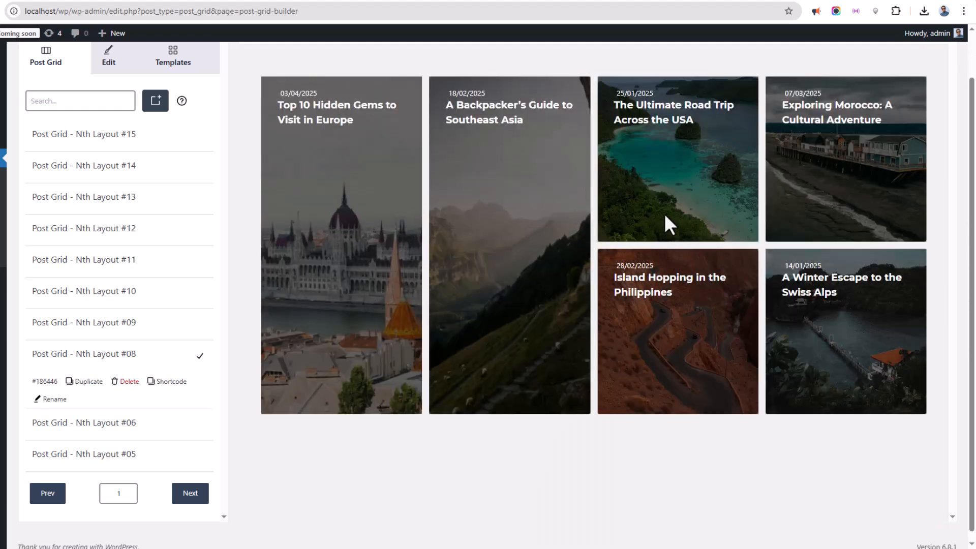
{"action": "scroll", "coordinate": [666, 218], "scroll_direction": "up", "scroll_amount": 1}
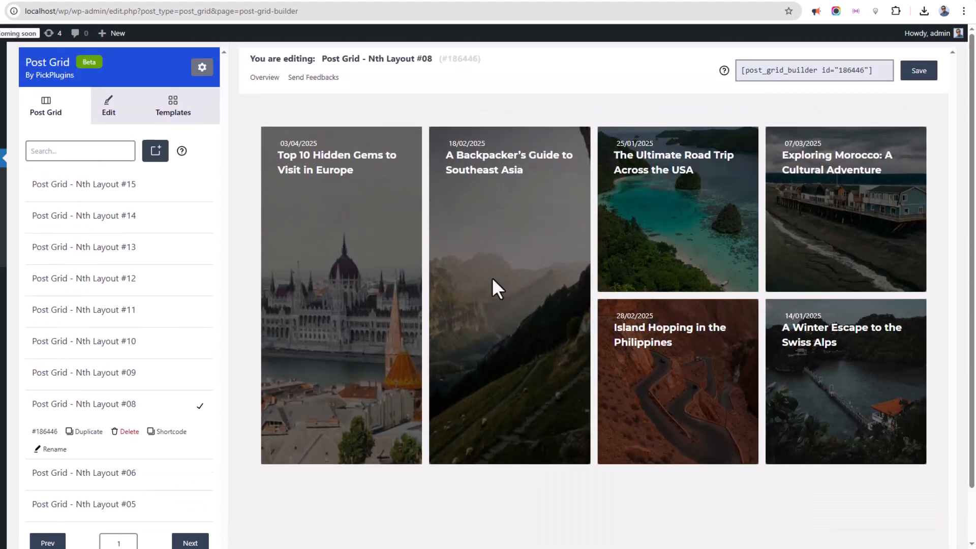